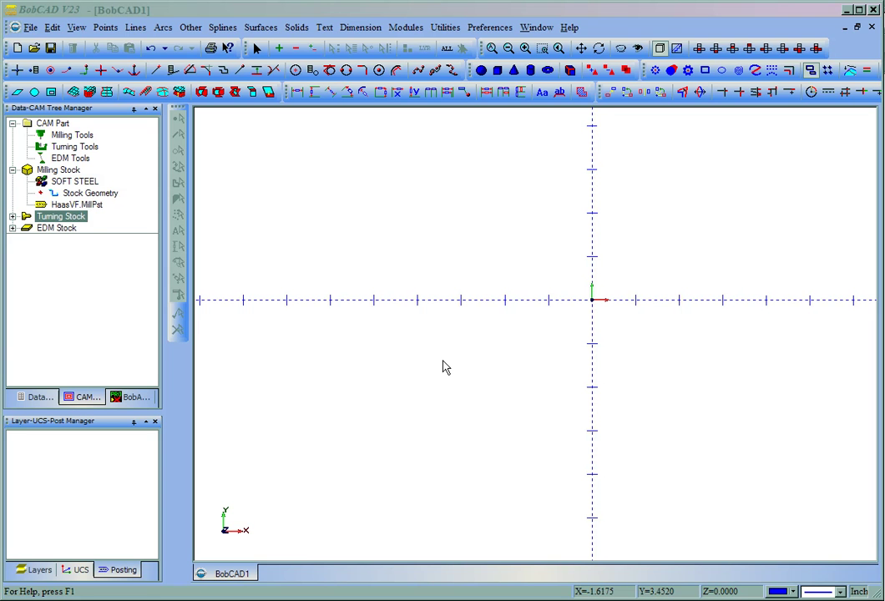
# - Draw a 5 by 5 rectangle with 0.25 corner radii, its bottom-left origin at X 0.25, Y 0.25
pyautogui.click(191, 27)
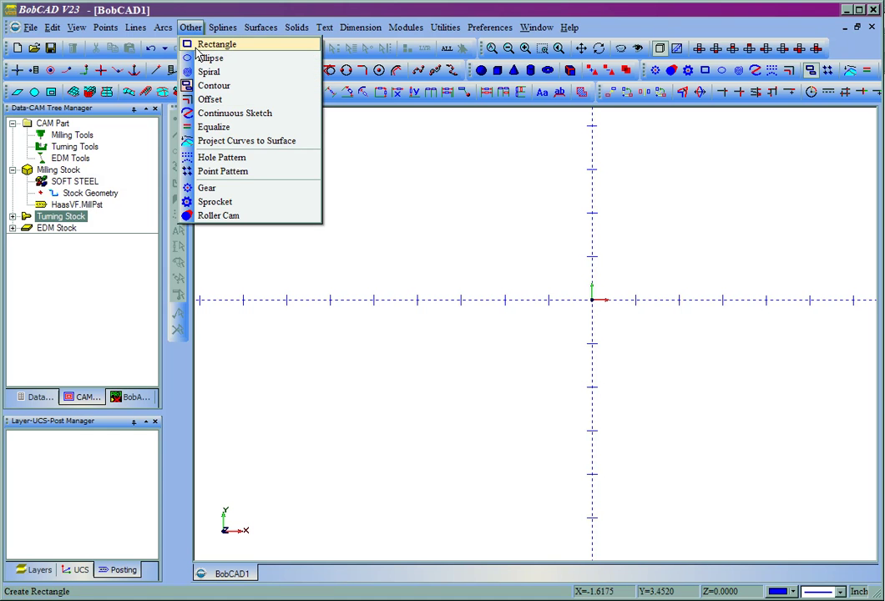
pyautogui.click(200, 42)
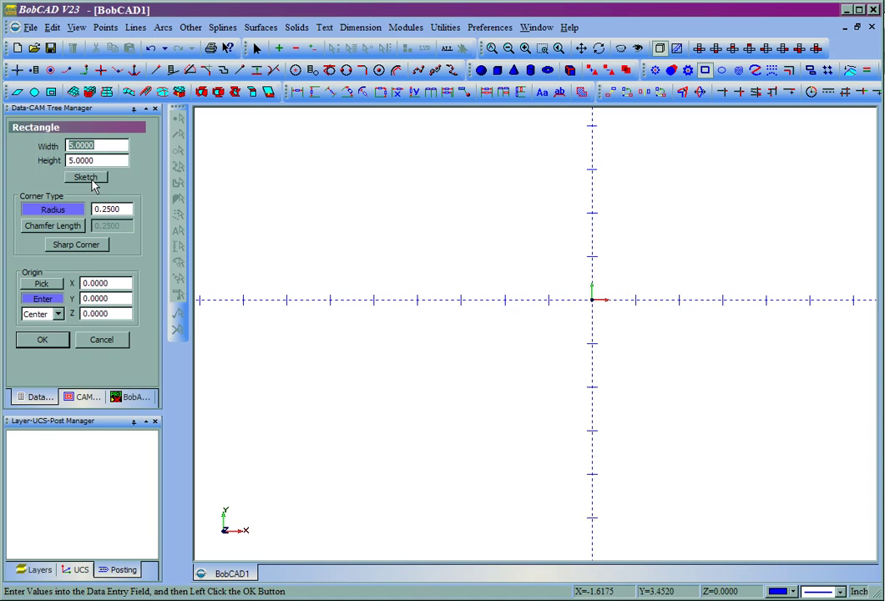
pyautogui.click(58, 314)
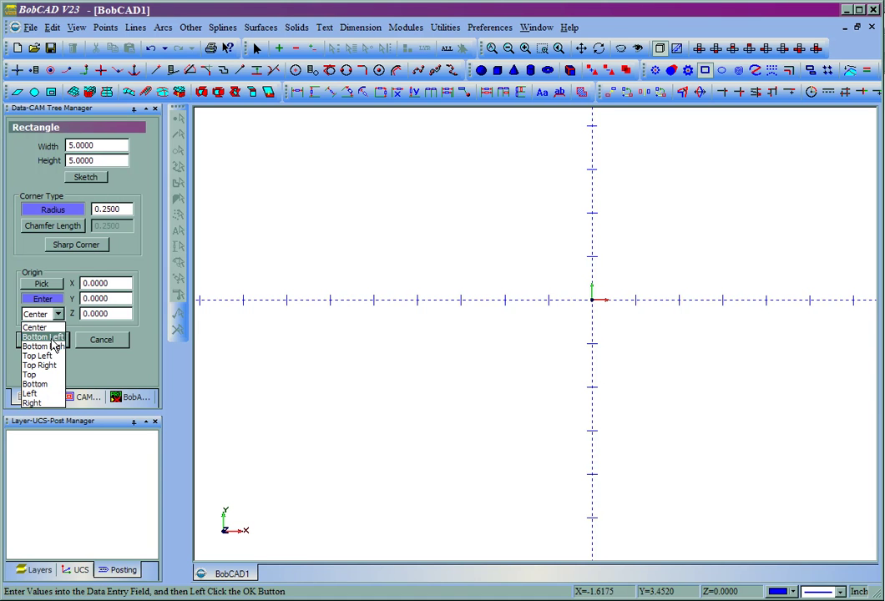
pyautogui.click(41, 336)
pyautogui.click(119, 284)
pyautogui.write('.25')
pyautogui.press('Tab')
pyautogui.write('.')
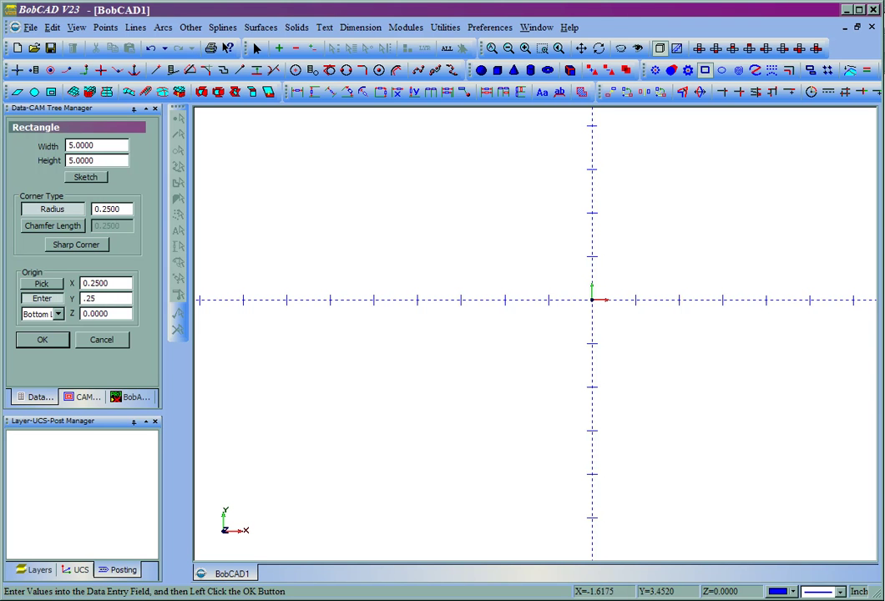
pyautogui.write('25')
pyautogui.click(42, 340)
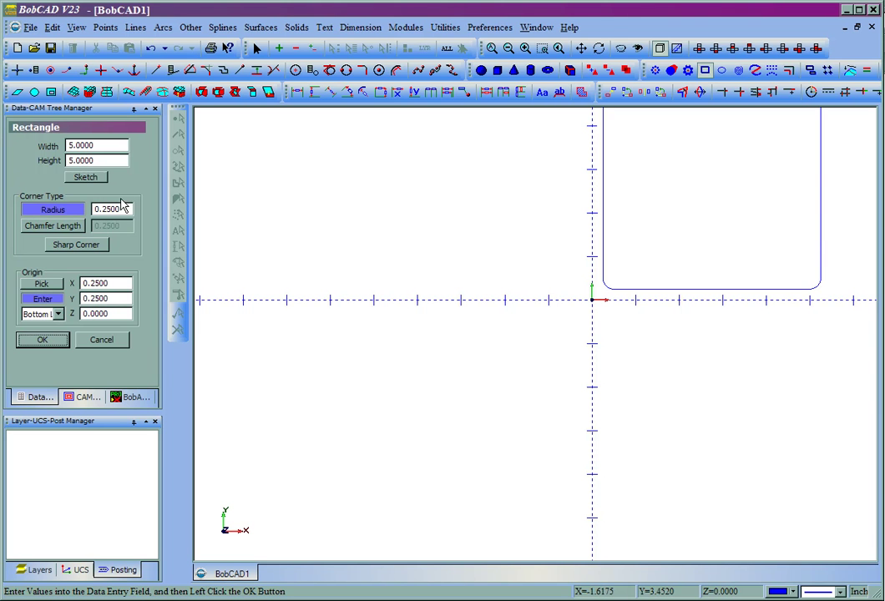
pyautogui.click(492, 47)
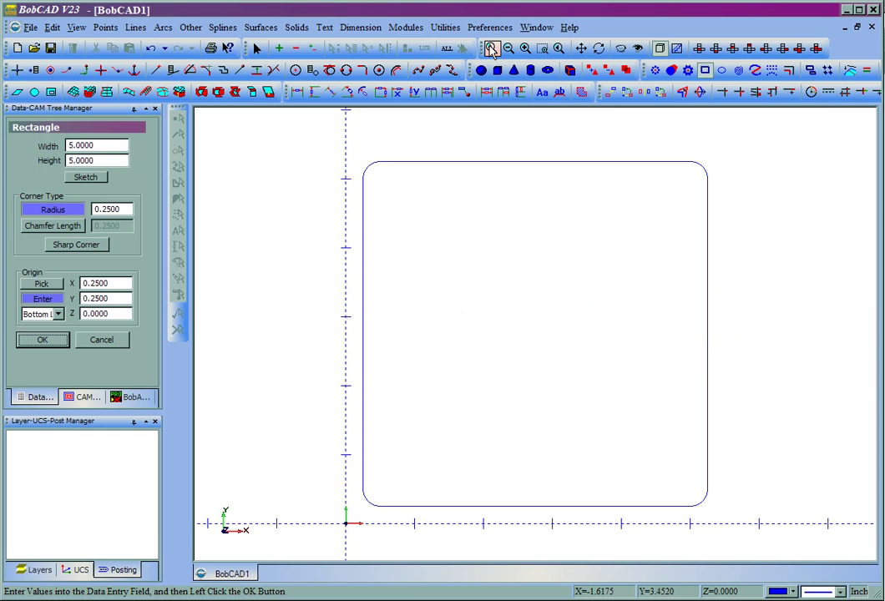
# - Create a clockwise contour from all of the rectangle's edges, with the longest entity set as the start
pyautogui.click(191, 29)
pyautogui.click(214, 86)
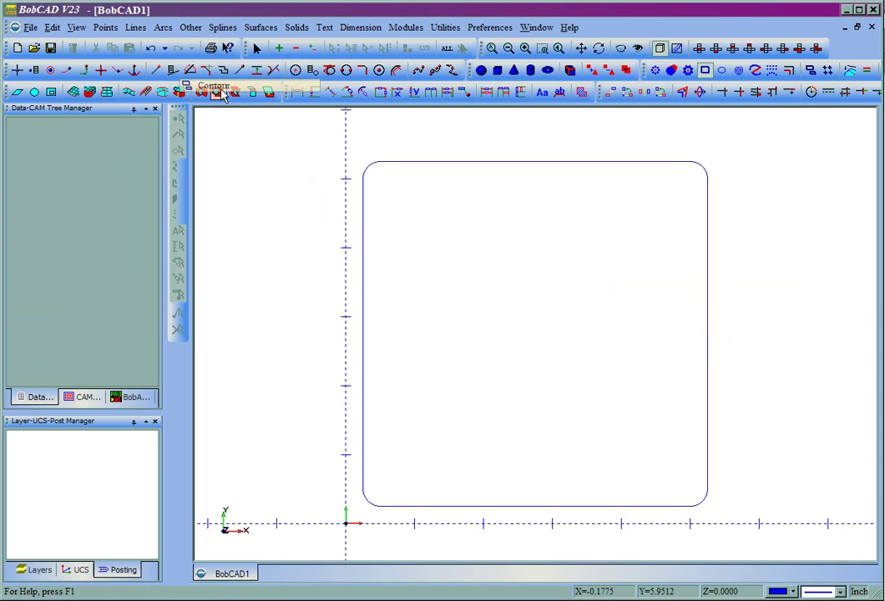
pyautogui.moveTo(320, 150); pyautogui.dragTo(787, 554)
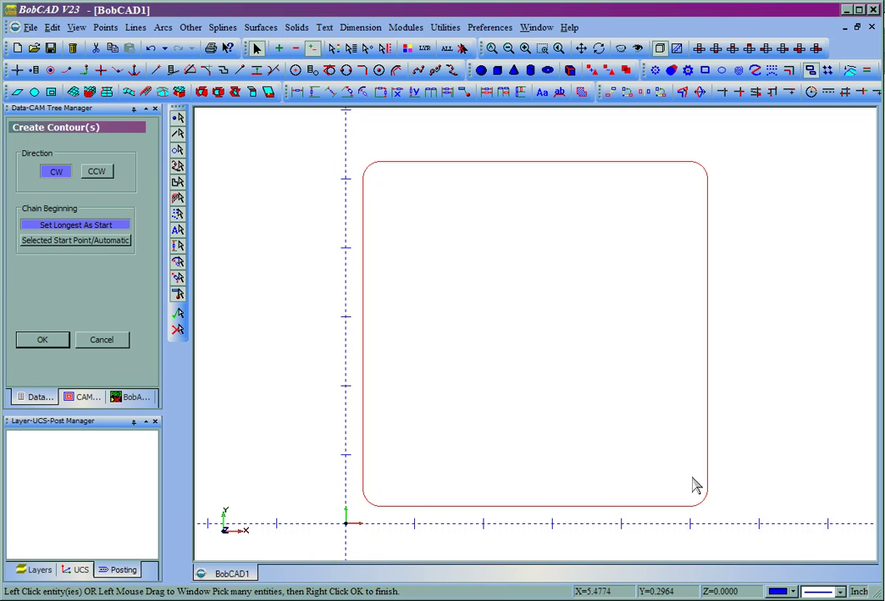
pyautogui.click(42, 338)
# - Add a 2-axis profiling feature to the milling stock
pyautogui.click(92, 401)
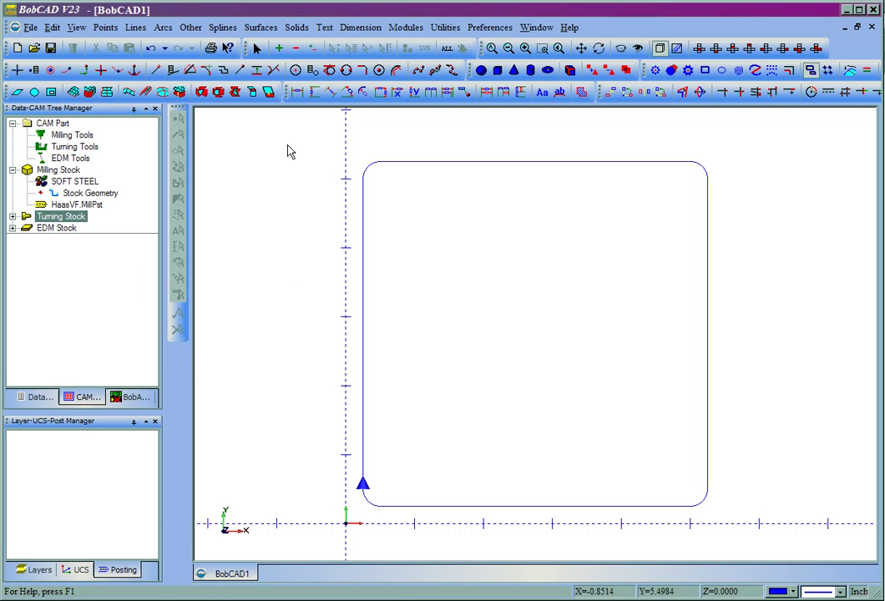
pyautogui.click(75, 170)
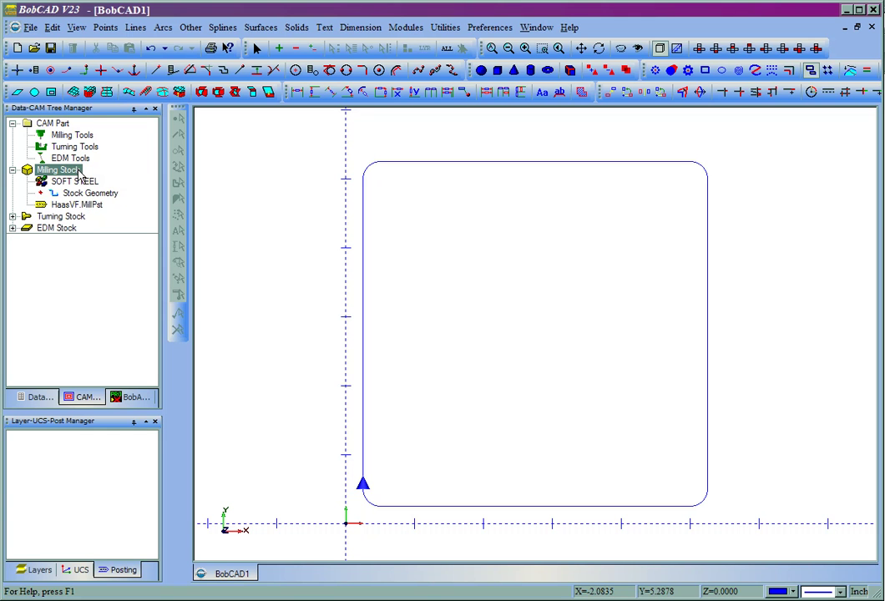
pyautogui.rightClick(80, 176)
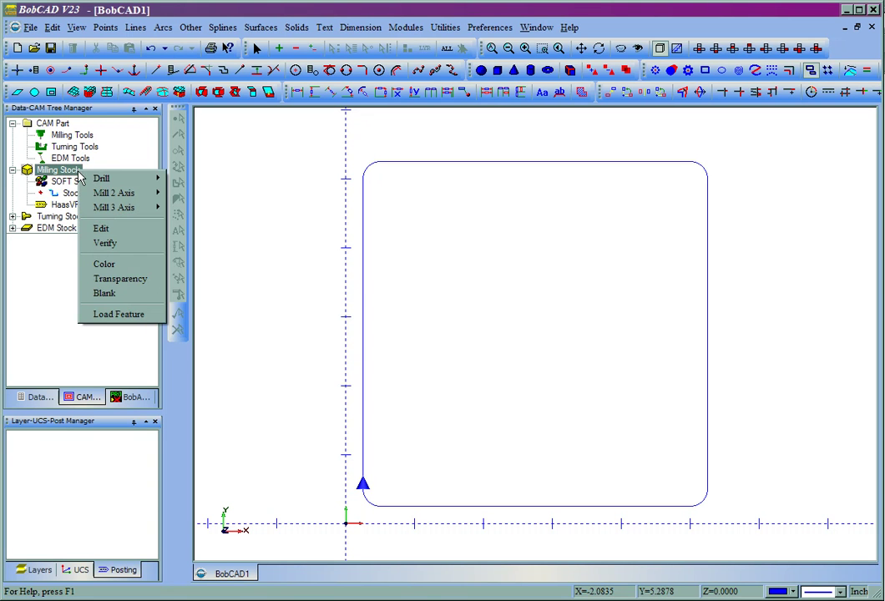
pyautogui.moveTo(121, 195)
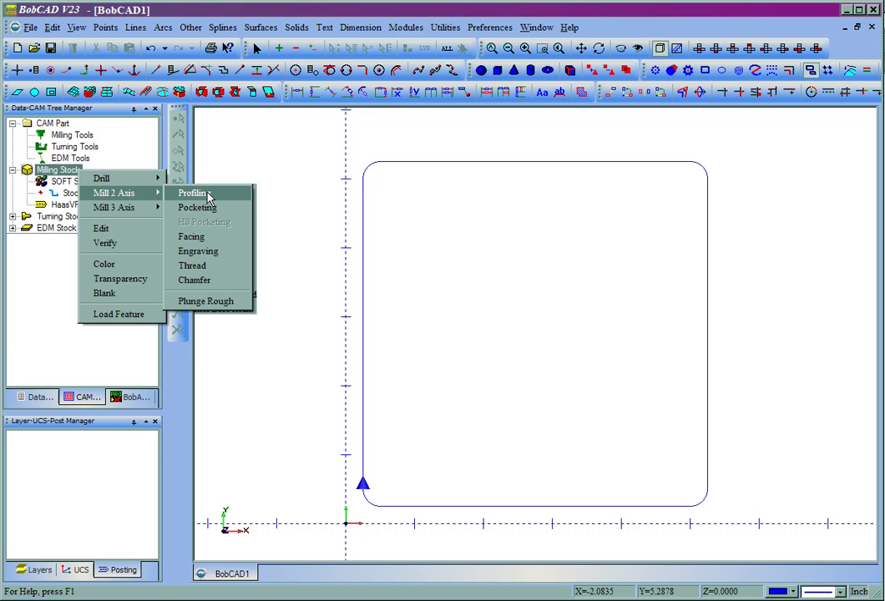
pyautogui.click(206, 195)
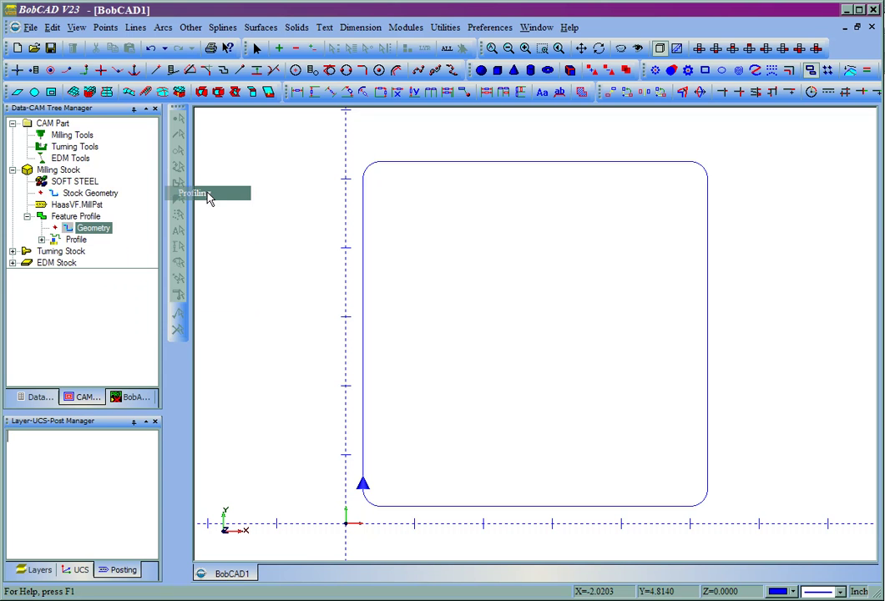
# - Assign the rounded rectangle contour as the geometry of the profile feature
pyautogui.rightClick(94, 232)
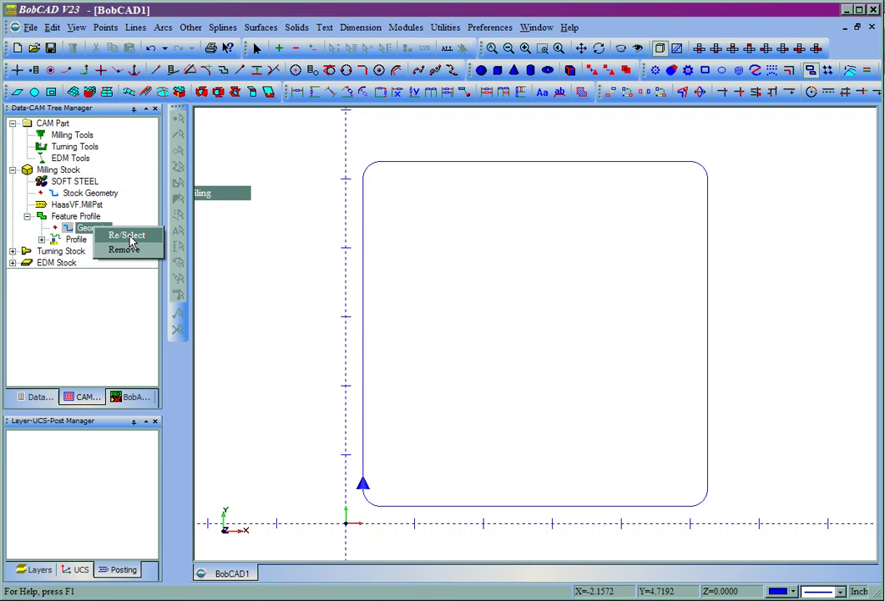
pyautogui.click(128, 237)
pyautogui.click(365, 489)
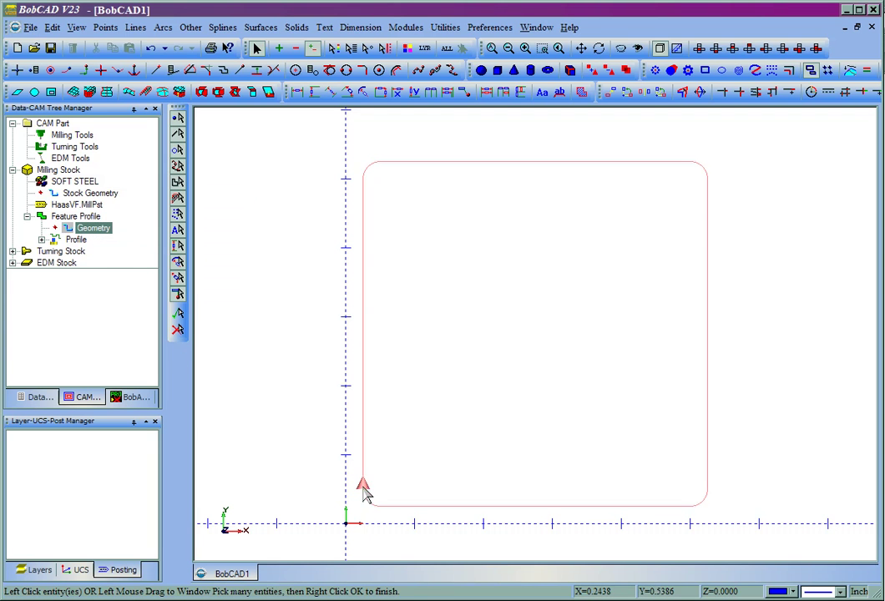
pyautogui.rightClick(300, 147)
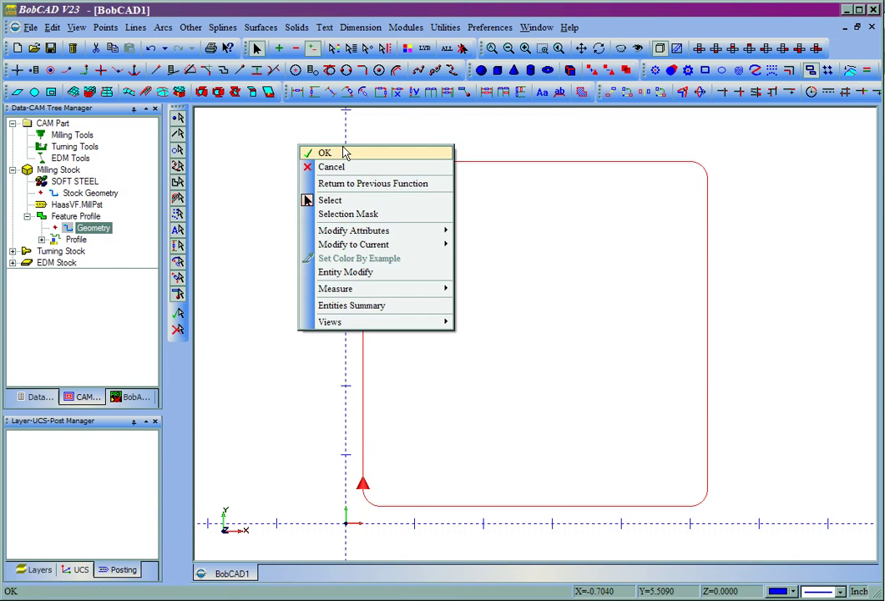
pyautogui.click(324, 153)
# - Check the profile feature's assigned geometry and its operation in the CAM tree
pyautogui.click(56, 230)
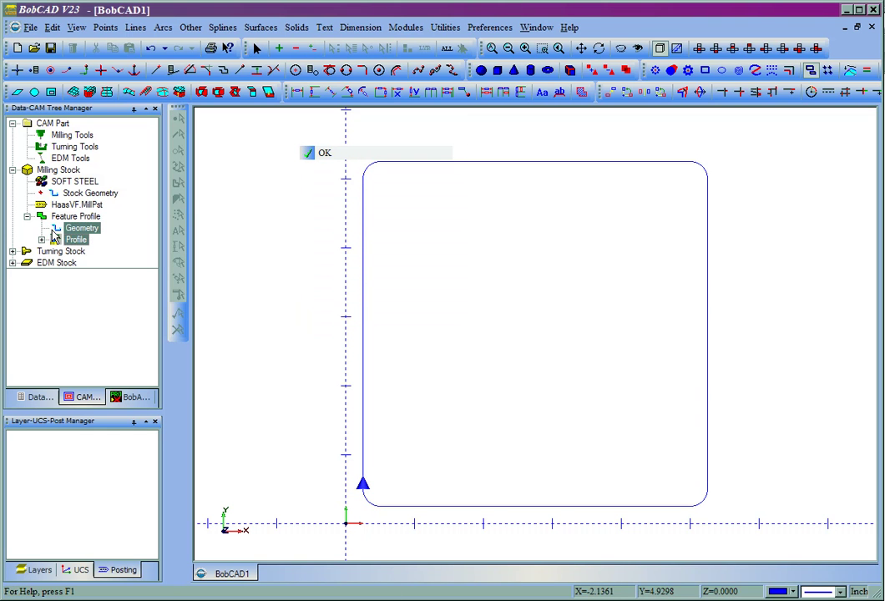
pyautogui.click(75, 229)
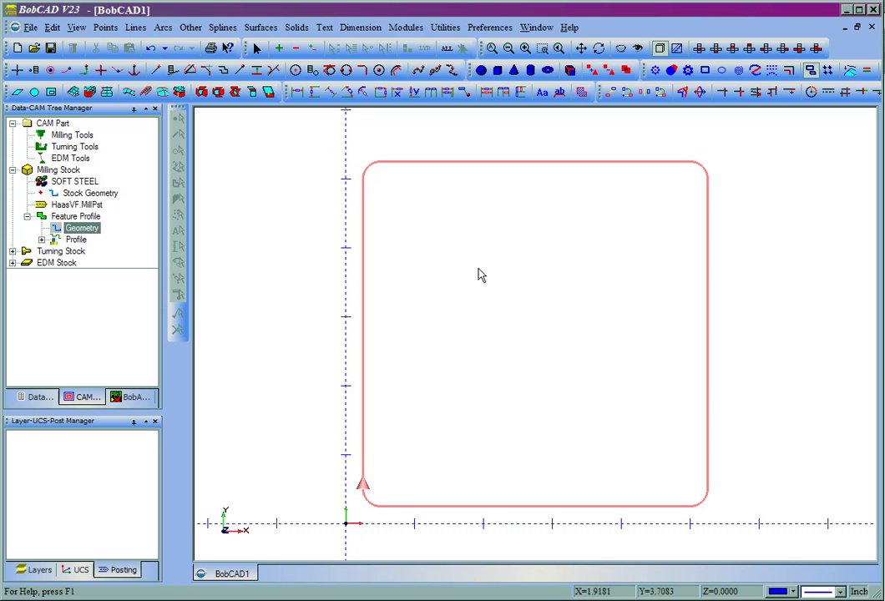
pyautogui.click(92, 218)
pyautogui.click(81, 228)
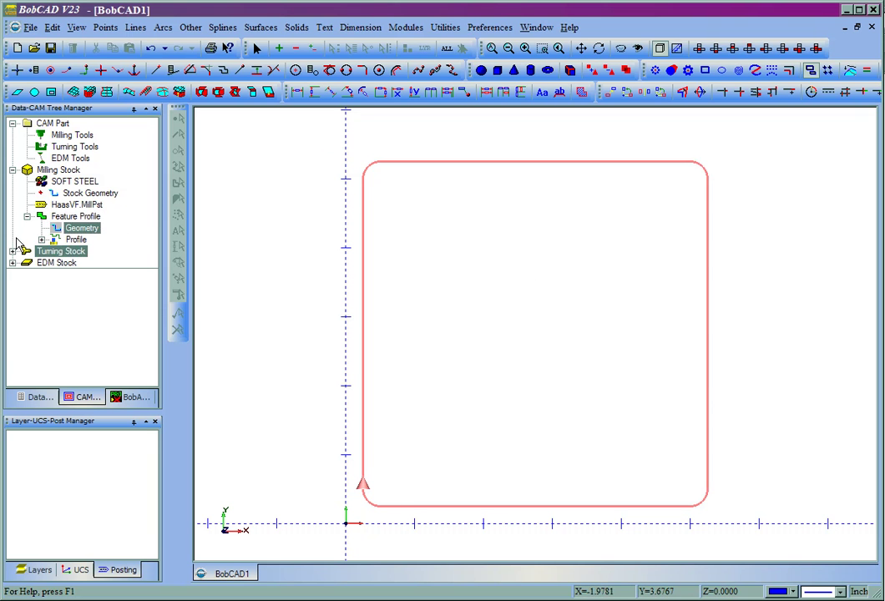
pyautogui.click(76, 240)
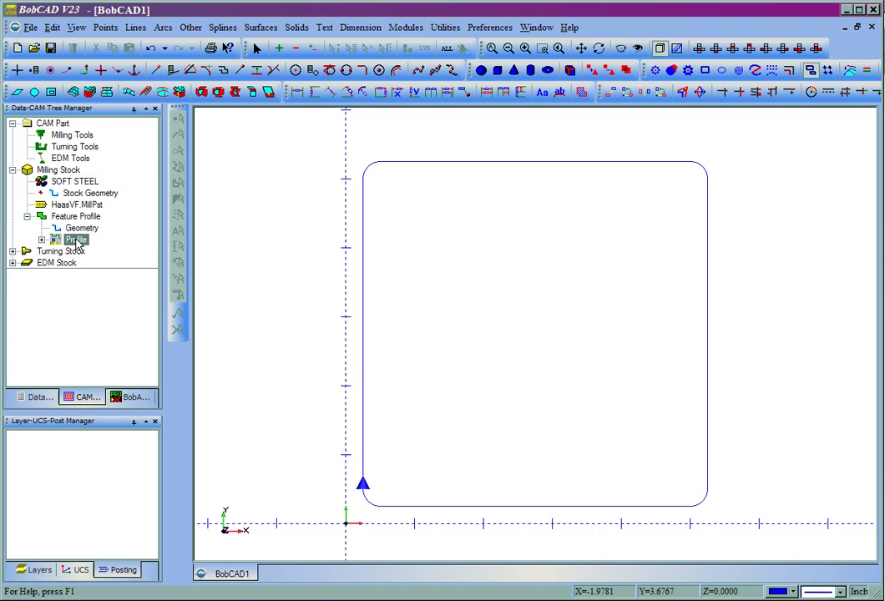
pyautogui.click(74, 217)
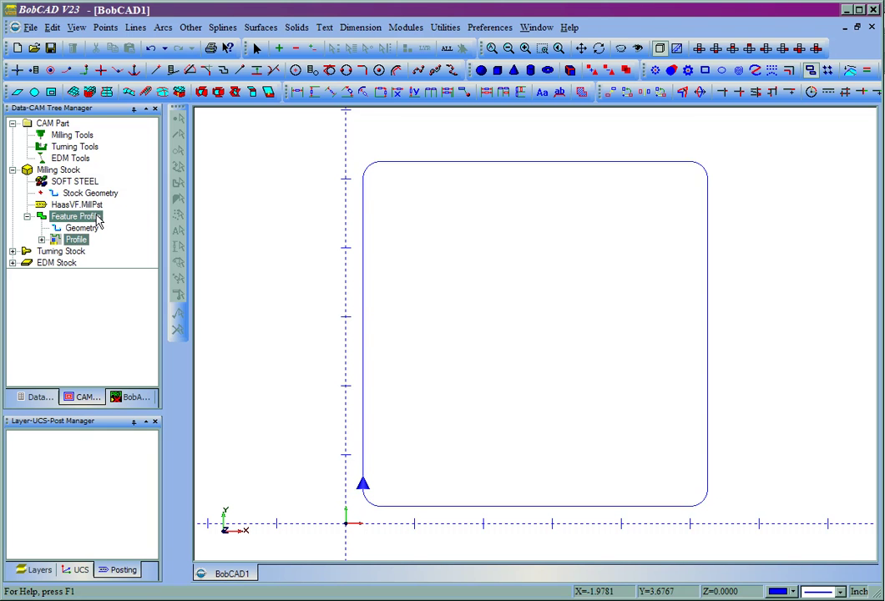
pyautogui.click(28, 217)
pyautogui.click(27, 216)
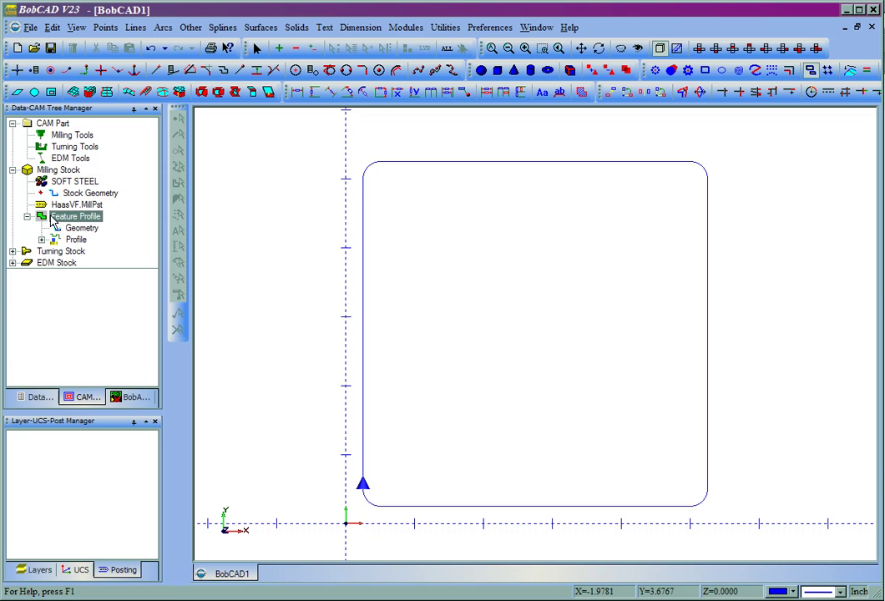
# - Rename the milling feature as Profile
pyautogui.click(96, 219)
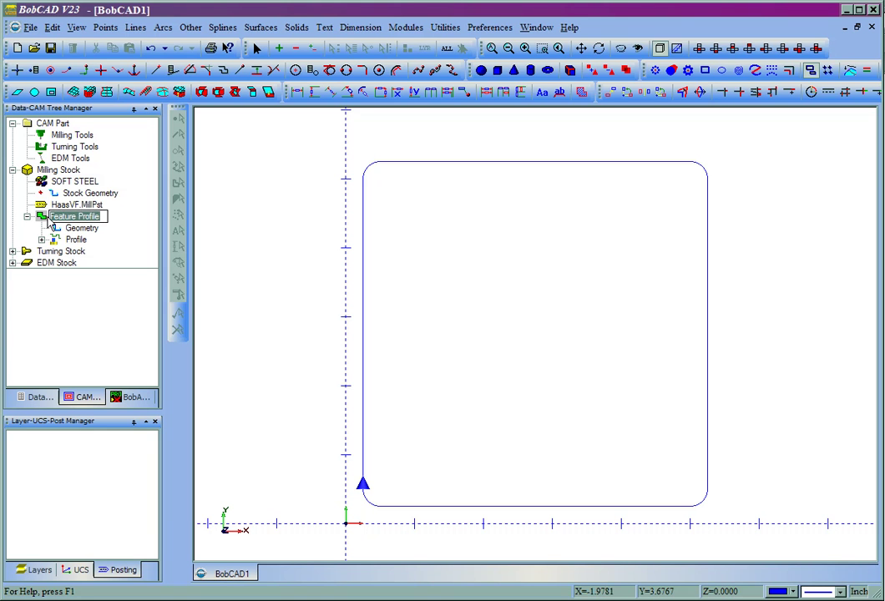
pyautogui.write('Profile')
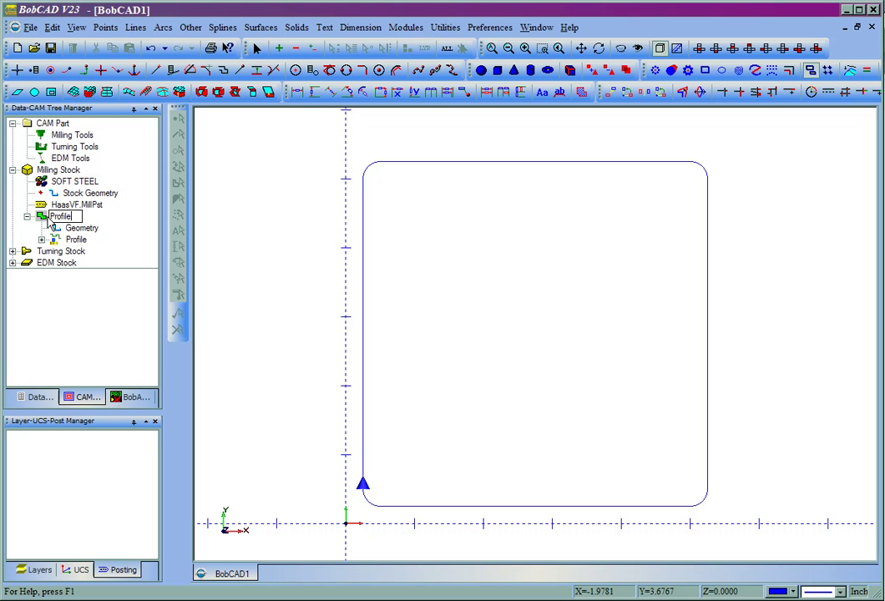
pyautogui.click(80, 228)
# - Edit the feature's profile operation and set its tool compensation to Offset Left
pyautogui.click(76, 239)
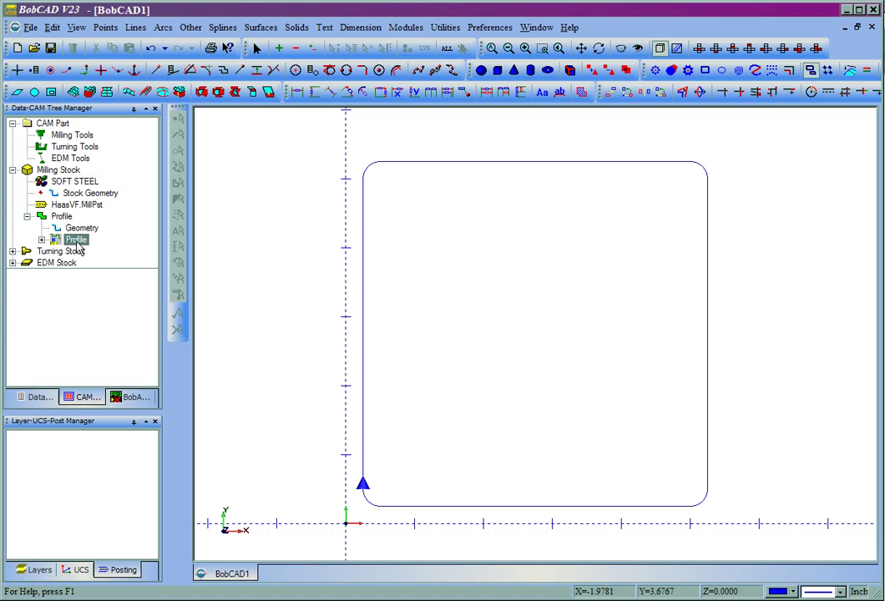
pyautogui.rightClick(83, 240)
pyautogui.click(114, 245)
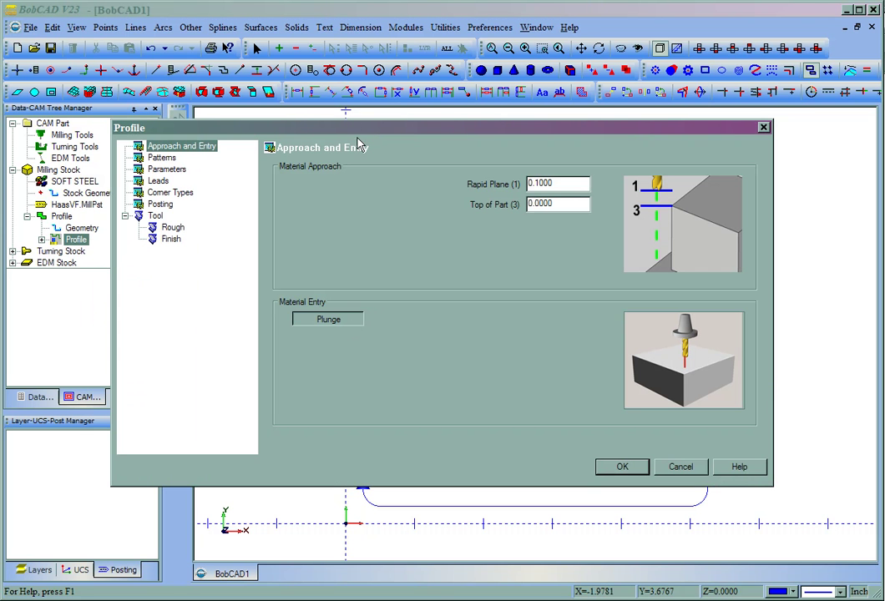
pyautogui.moveTo(353, 128); pyautogui.dragTo(382, 126)
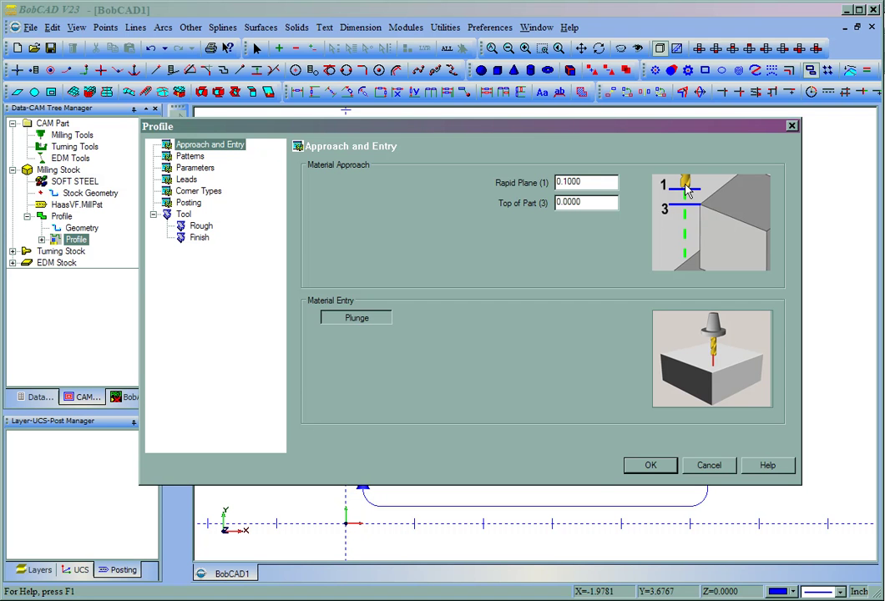
pyautogui.click(190, 157)
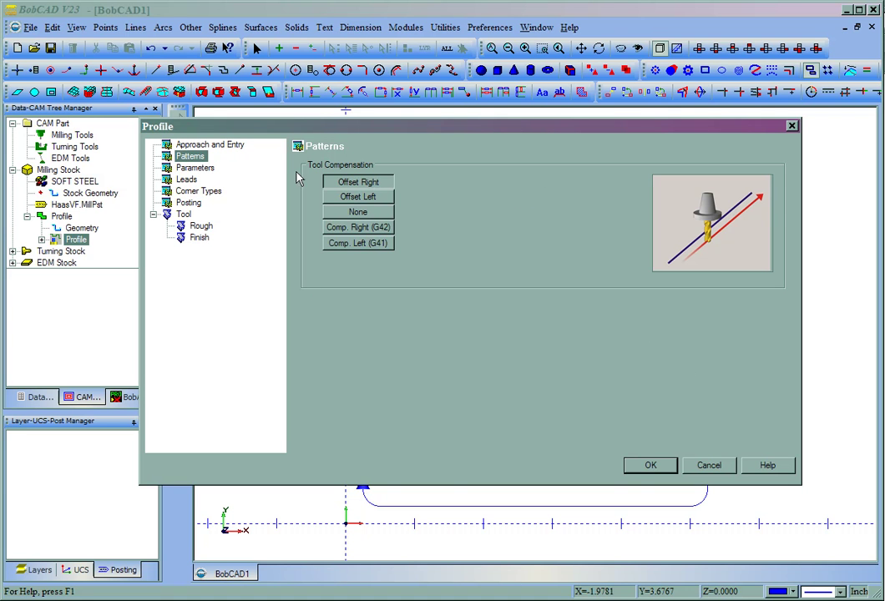
pyautogui.click(362, 201)
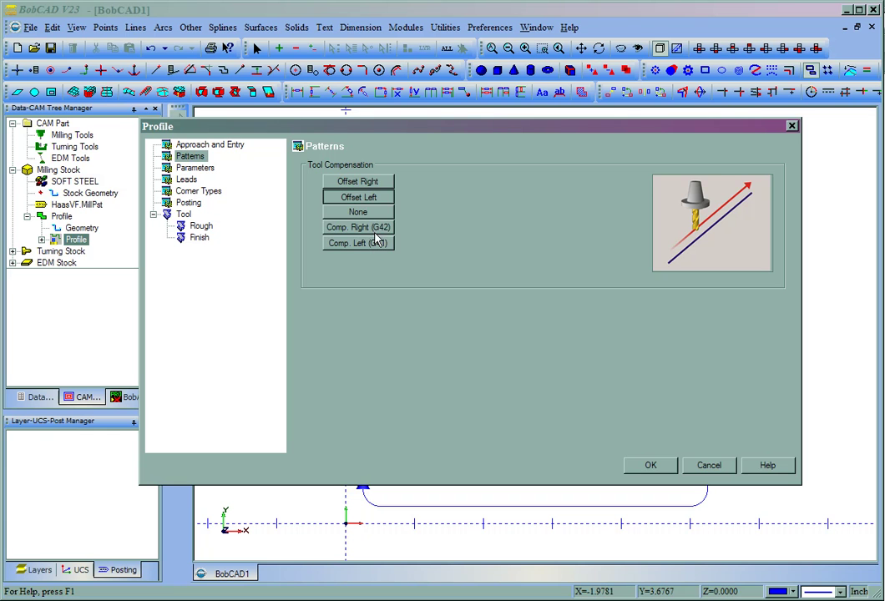
# - Set the total depth to 0.5, cut in multiple even steps with a 0.25 depth of cut
pyautogui.click(194, 168)
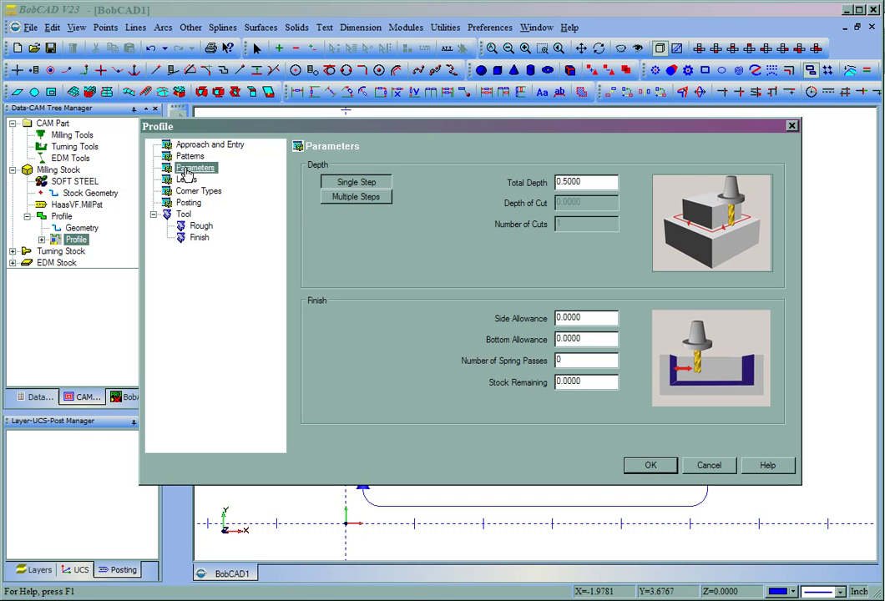
pyautogui.doubleClick(594, 182)
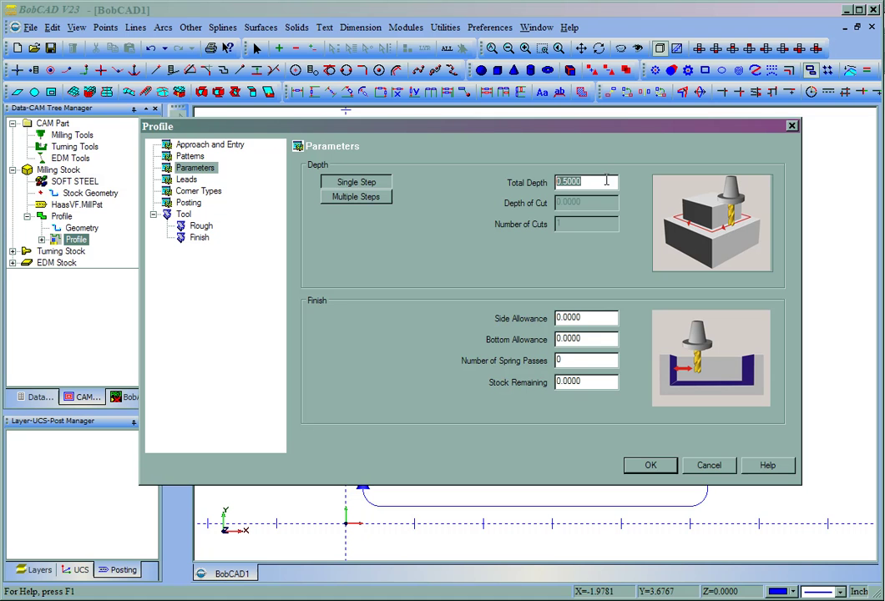
pyautogui.write('.5')
pyautogui.click(374, 199)
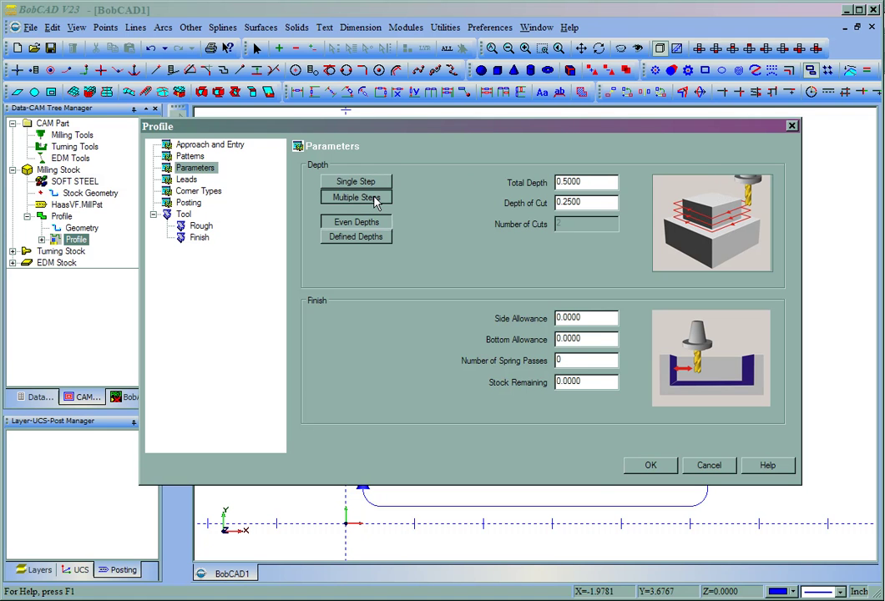
pyautogui.click(604, 203)
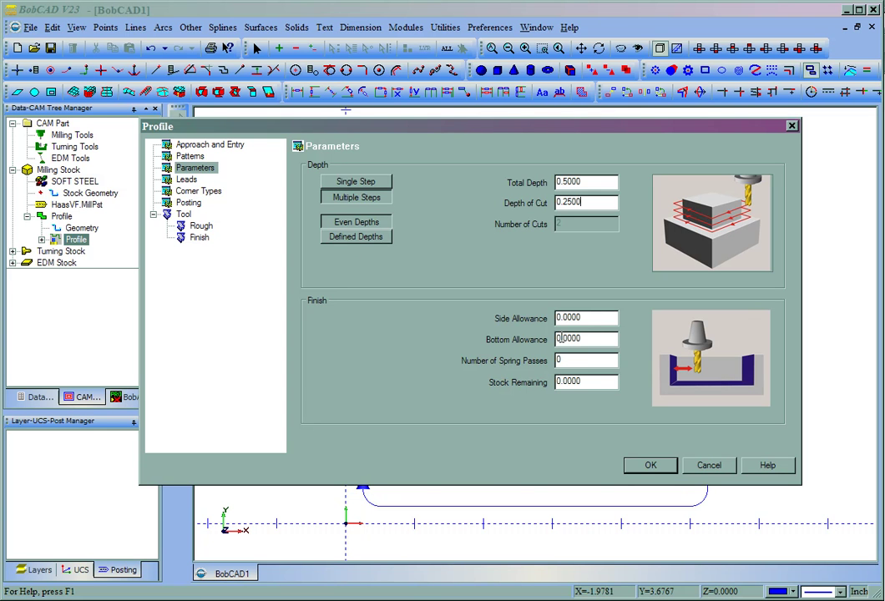
# - Set the finish side allowance to 0.02
pyautogui.doubleClick(599, 321)
pyautogui.write('.02')
pyautogui.doubleClick(593, 339)
# - Set both the lead-in and the lead-out of the profile operation to Circular
pyautogui.click(186, 179)
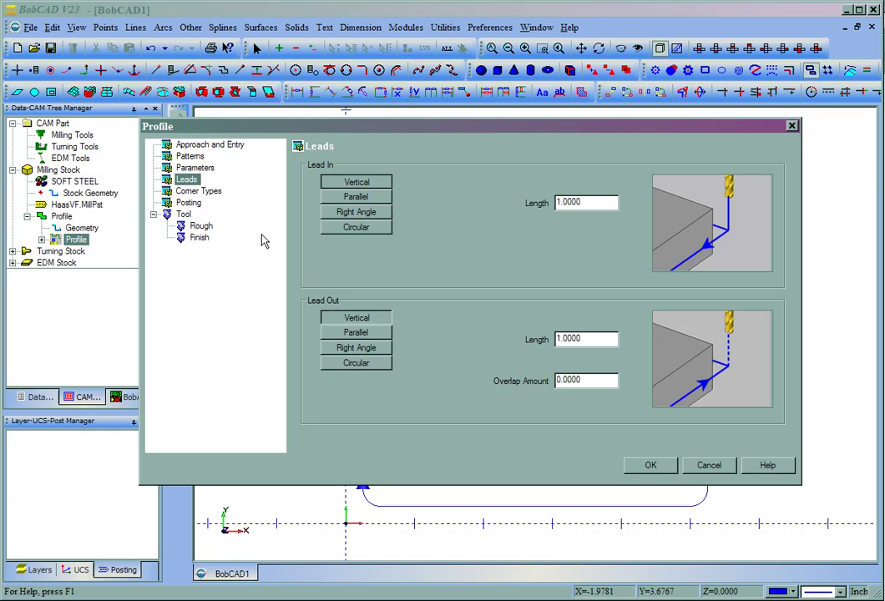
pyautogui.click(356, 227)
pyautogui.click(355, 363)
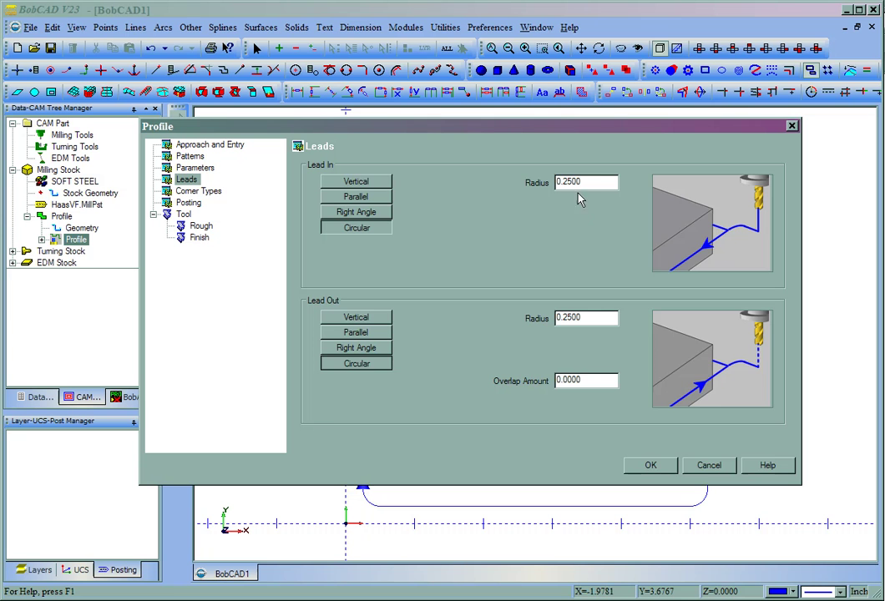
# - Set the overlap amount of the circular lead-out to 0.1
pyautogui.moveTo(595, 182); pyautogui.dragTo(543, 185)
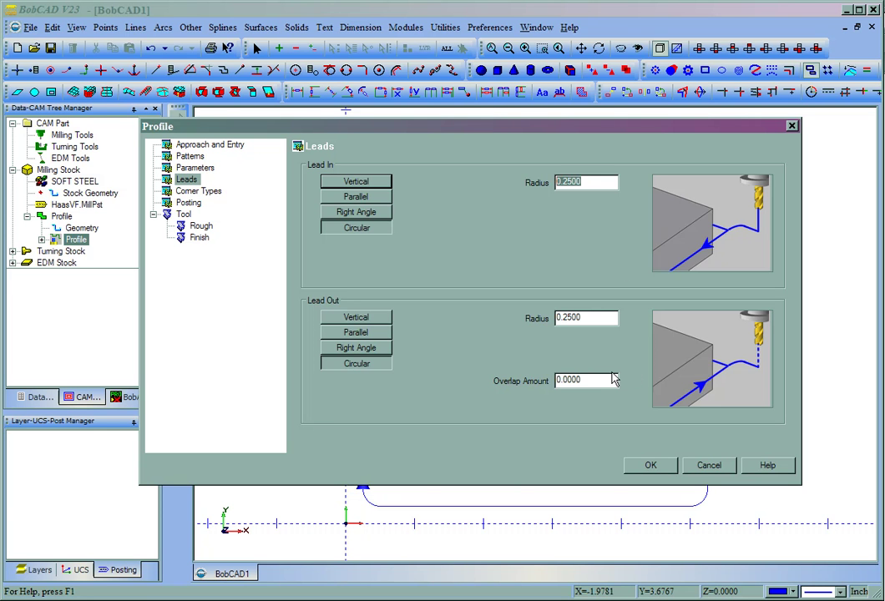
pyautogui.moveTo(614, 380); pyautogui.dragTo(481, 387)
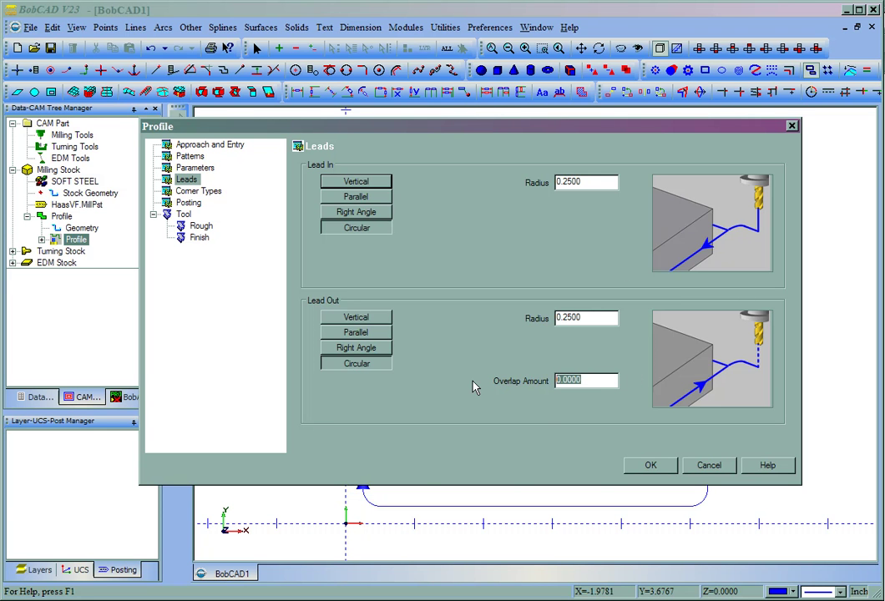
pyautogui.write('.1')
# - Set both the external and the internal corner types of the profile operation to Round
pyautogui.click(200, 191)
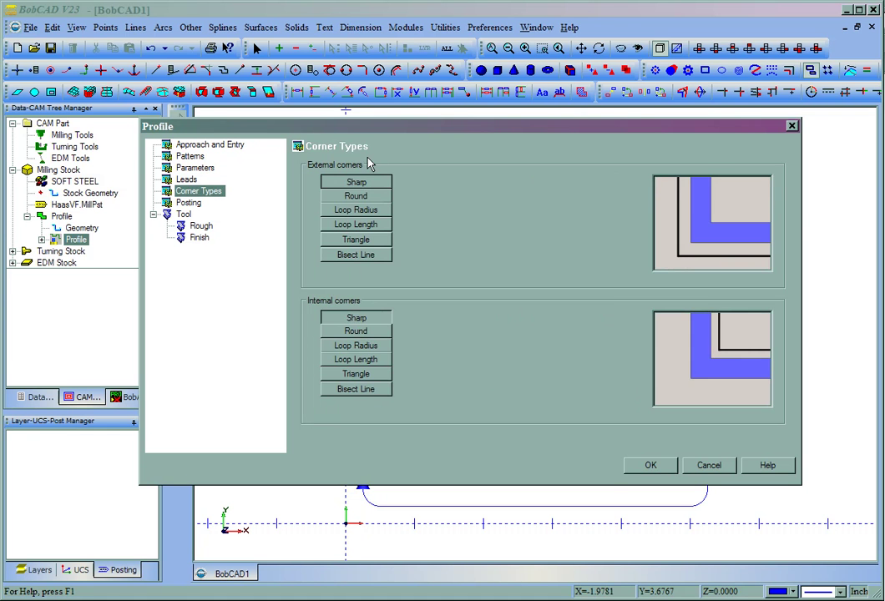
pyautogui.click(367, 197)
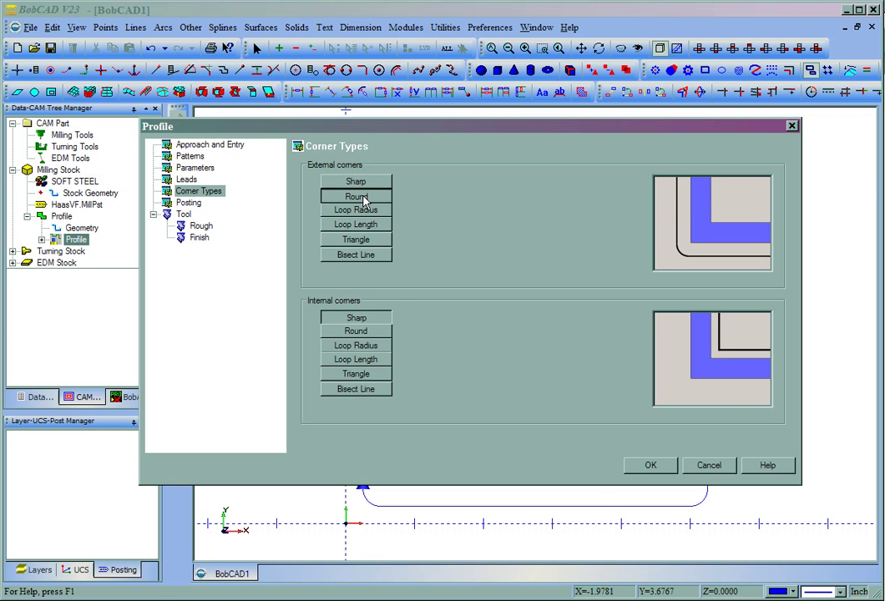
pyautogui.click(383, 332)
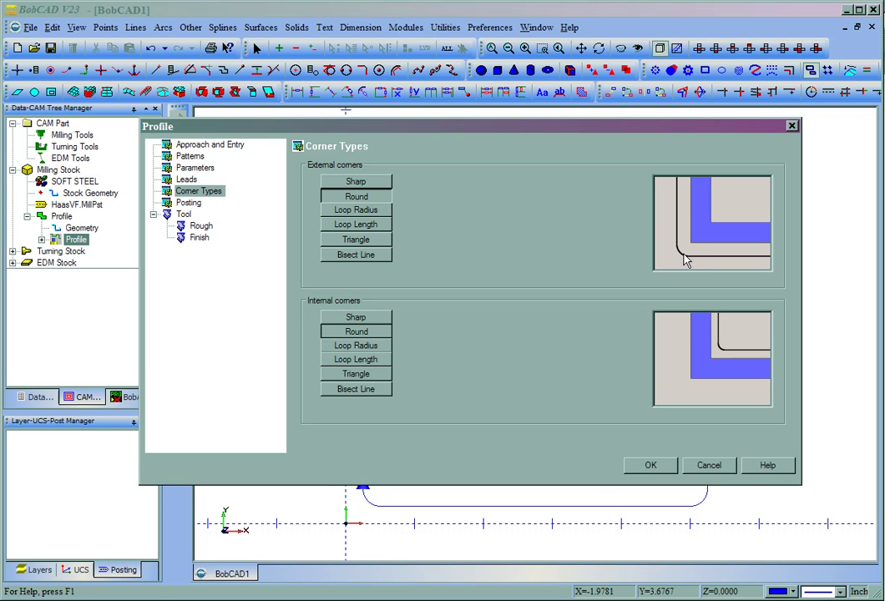
# - Choose work offset number 1 in the posting parameters of the profile operation
pyautogui.click(194, 205)
pyautogui.click(608, 184)
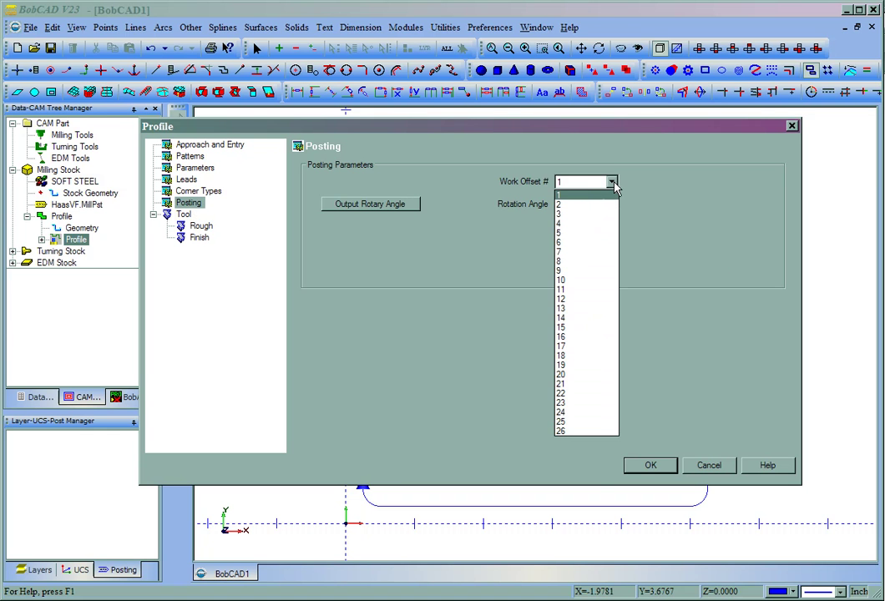
pyautogui.click(571, 193)
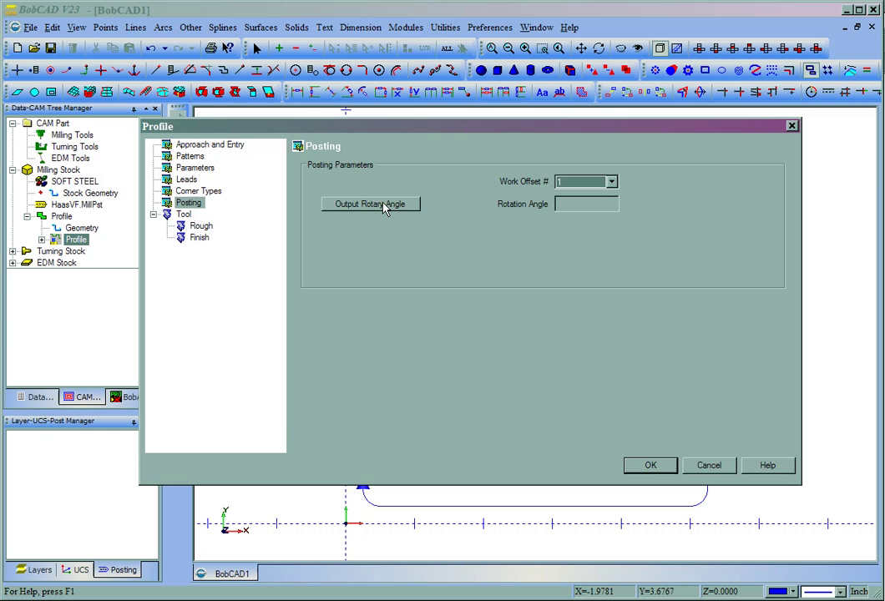
# - Set the rough end mill diameter to 0.5 and the finish end mill diameter to 0.25
pyautogui.click(200, 225)
pyautogui.press('Tab')
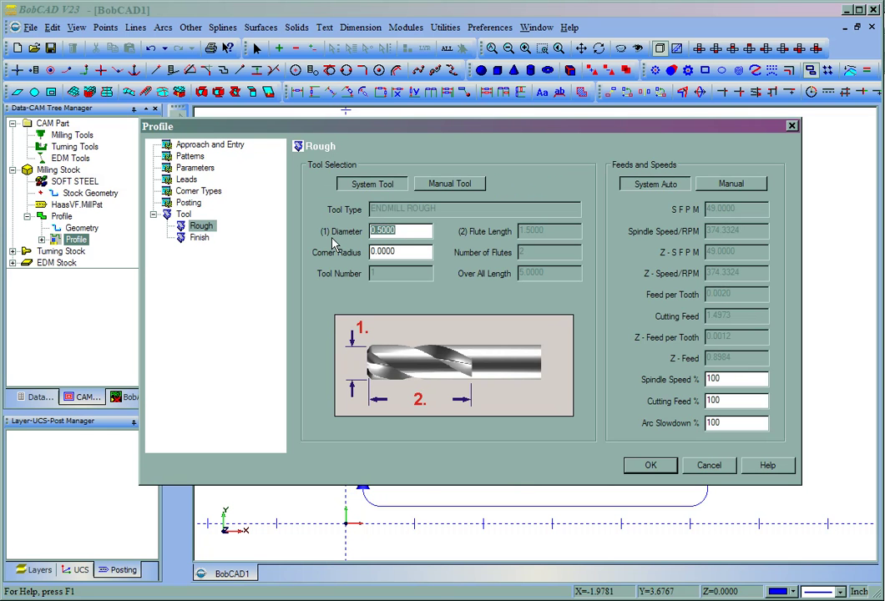
pyautogui.write('.5')
pyautogui.click(200, 237)
pyautogui.press('Tab')
pyautogui.write('.25')
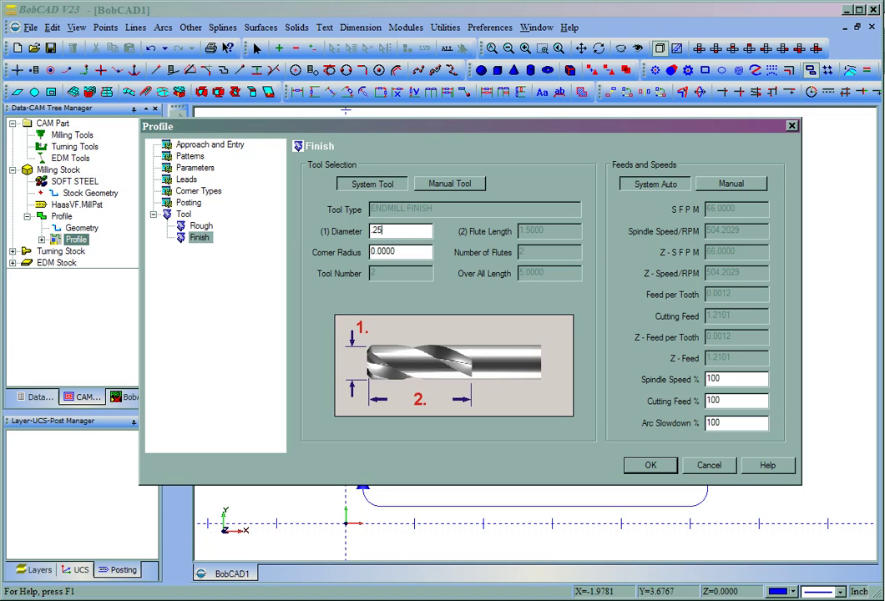
pyautogui.press('Tab')
# - Try manual tool selection and manual feeds and speeds for the finish tool, returning each to its system setting
pyautogui.click(449, 187)
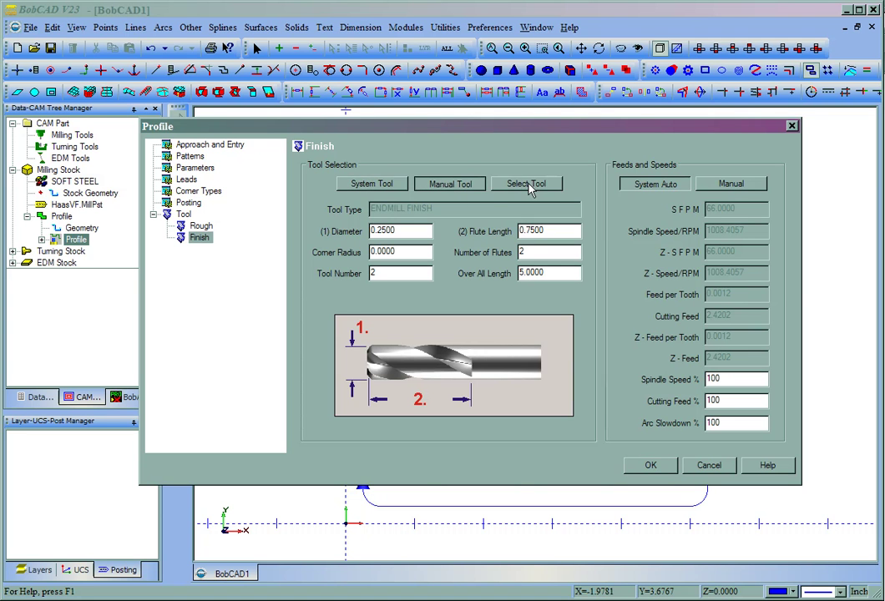
pyautogui.click(373, 186)
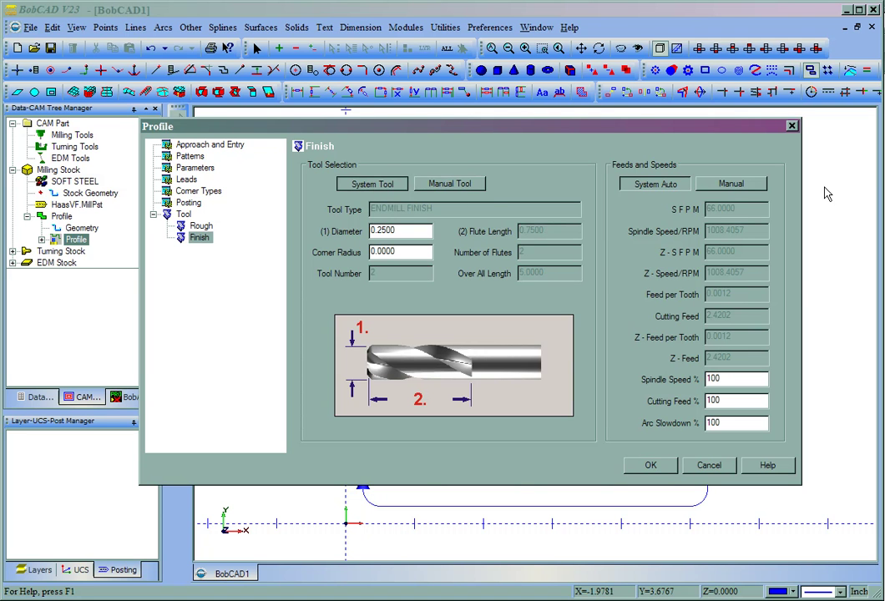
pyautogui.click(727, 186)
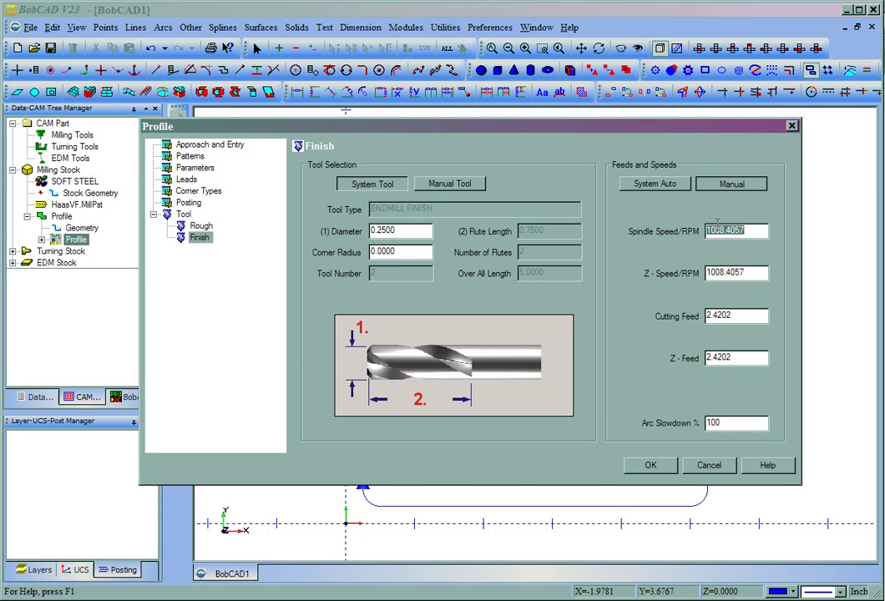
pyautogui.click(668, 191)
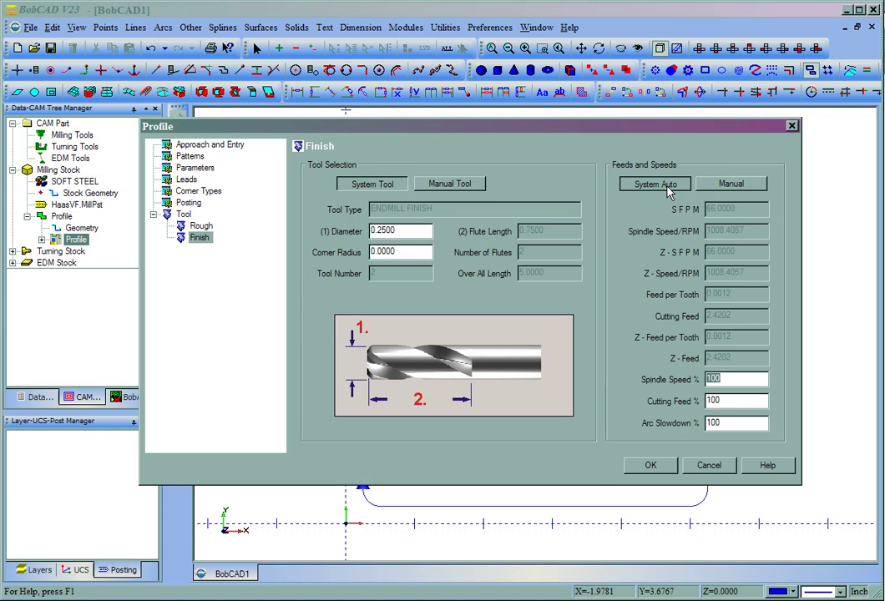
# - Accept the profile operation settings and compute its toolpath
pyautogui.click(653, 466)
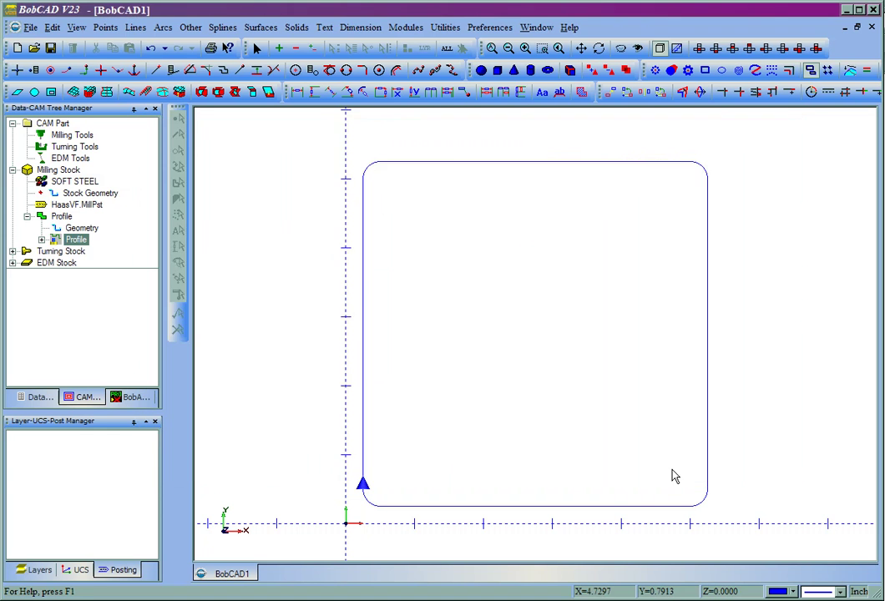
pyautogui.rightClick(56, 241)
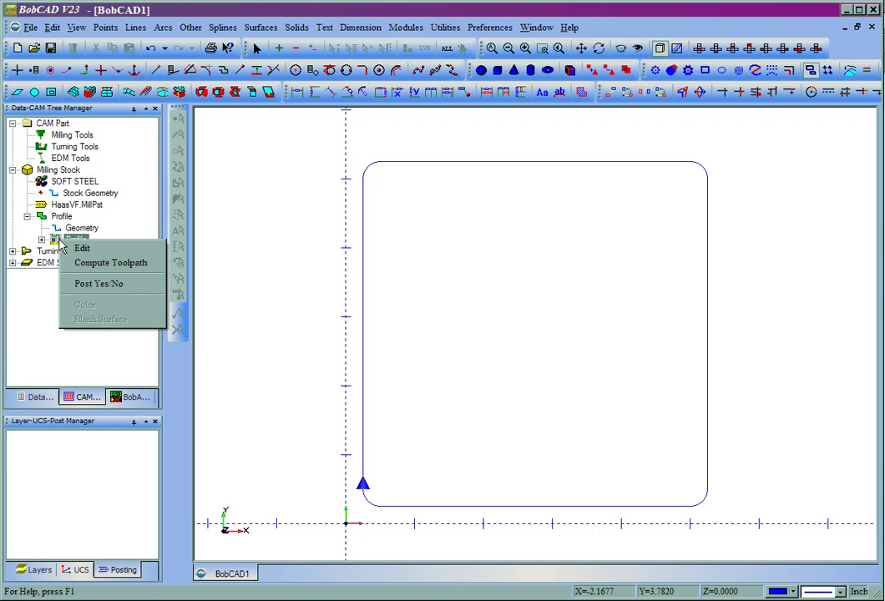
pyautogui.click(99, 264)
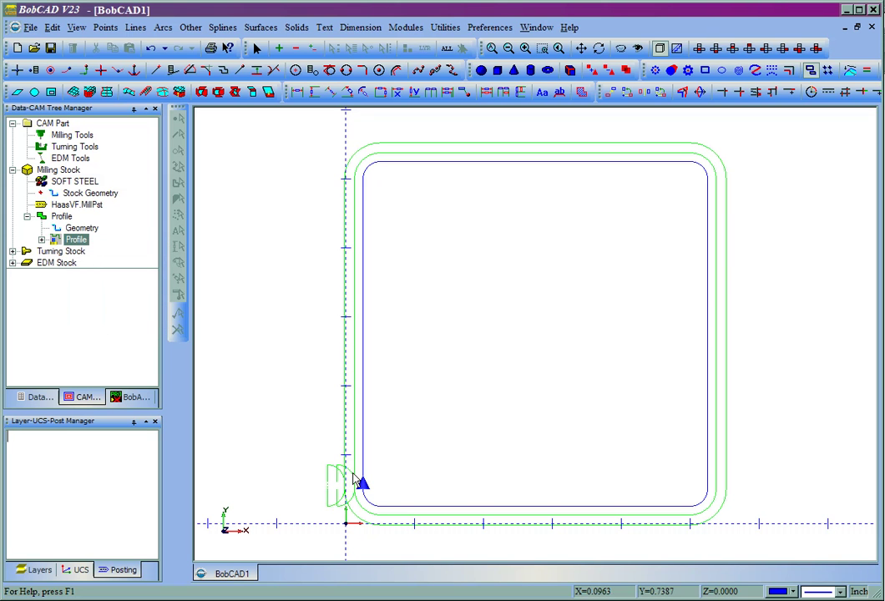
# - Expand the profile operation and change the colour of its rough toolpath to black
pyautogui.click(41, 240)
pyautogui.click(91, 252)
pyautogui.click(91, 262)
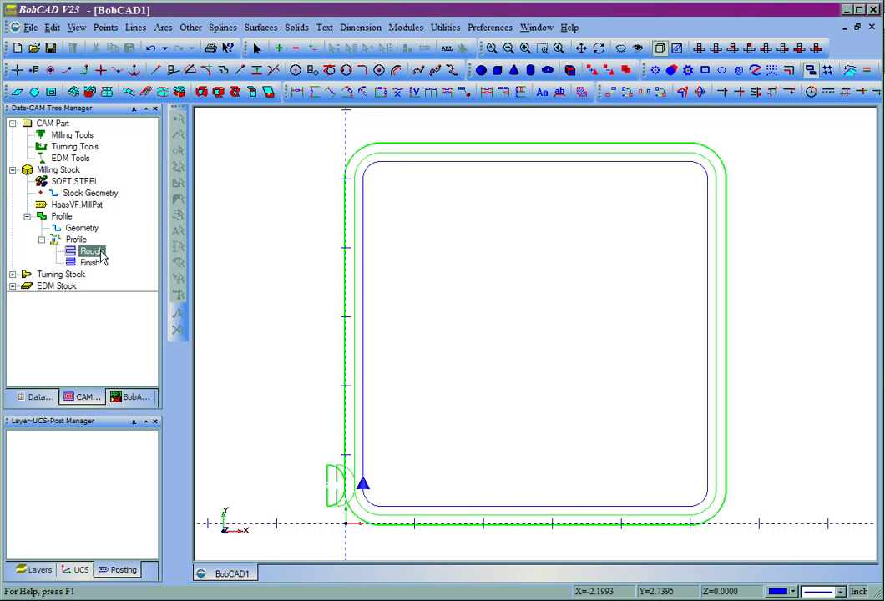
pyautogui.rightClick(102, 253)
pyautogui.click(122, 260)
pyautogui.click(295, 304)
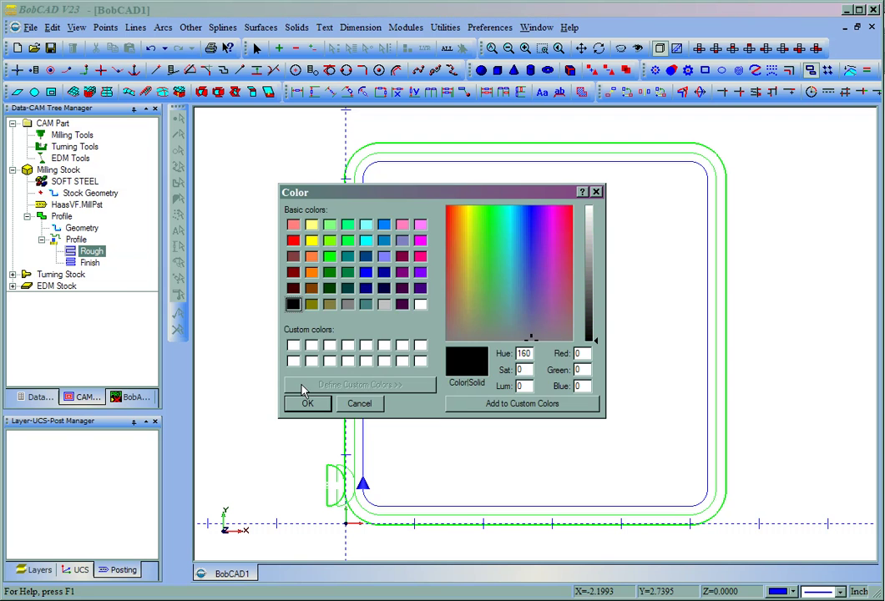
pyautogui.click(306, 404)
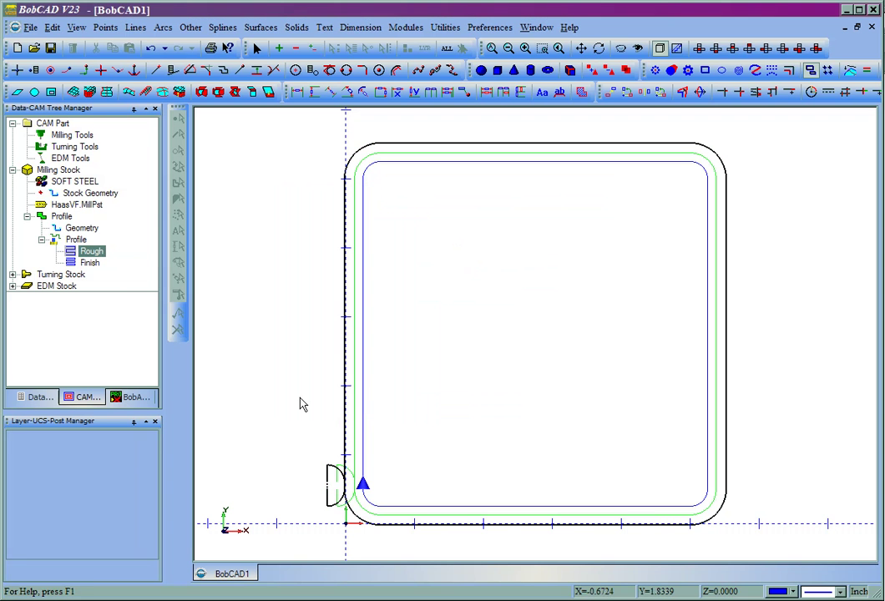
# - Change the colour of the finish toolpath to orange
pyautogui.rightClick(85, 263)
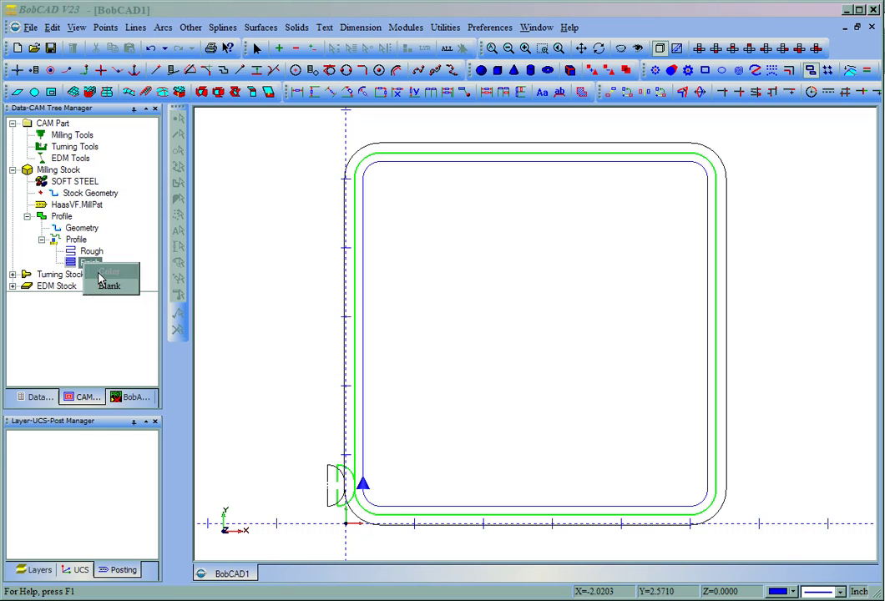
pyautogui.click(106, 272)
pyautogui.click(311, 272)
pyautogui.click(299, 406)
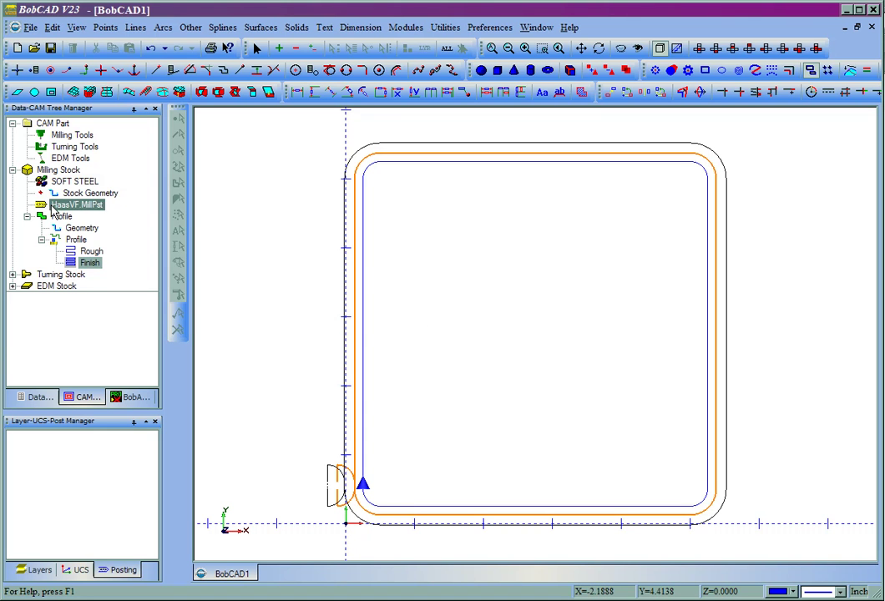
# - Look through the mill post processor files available for the milling stock and keep the current post
pyautogui.rightClick(99, 210)
pyautogui.click(122, 218)
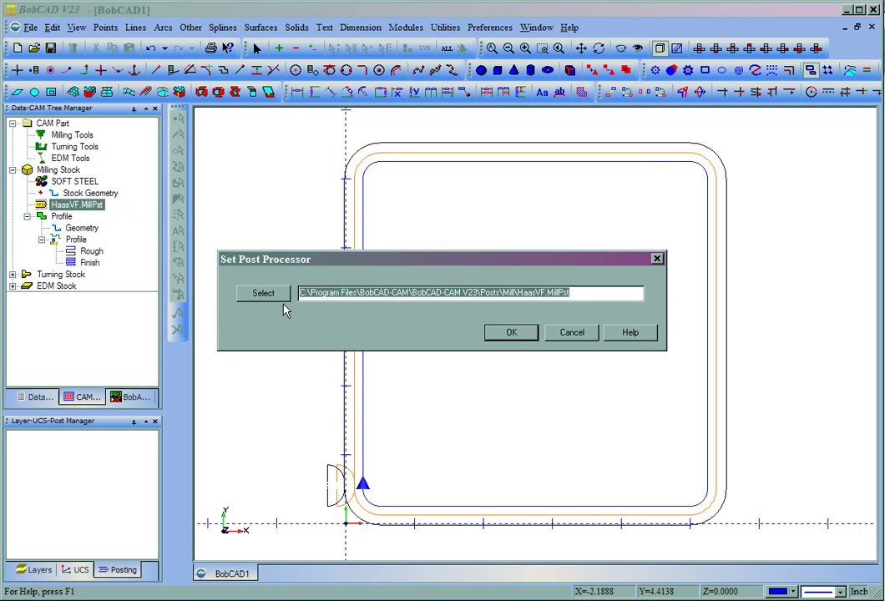
pyautogui.click(264, 293)
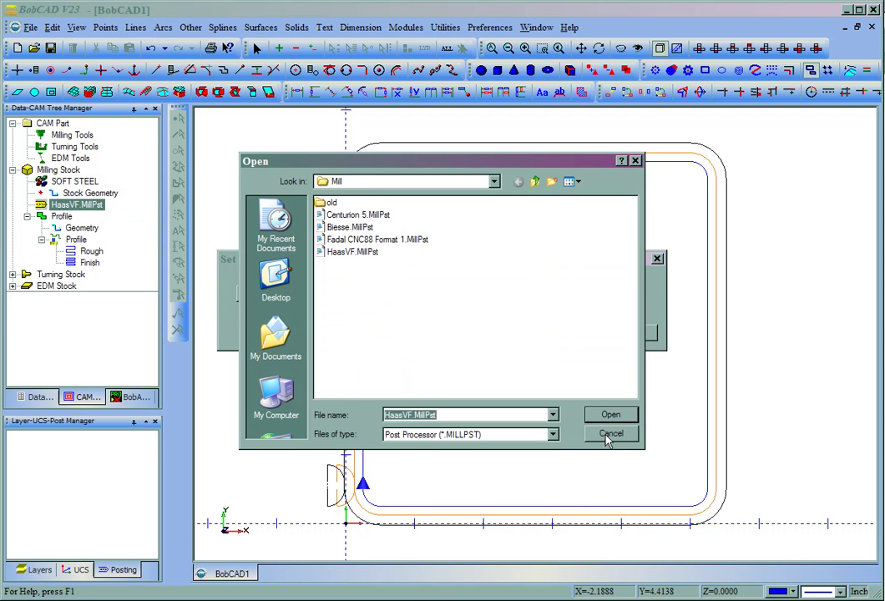
pyautogui.click(609, 435)
pyautogui.click(571, 332)
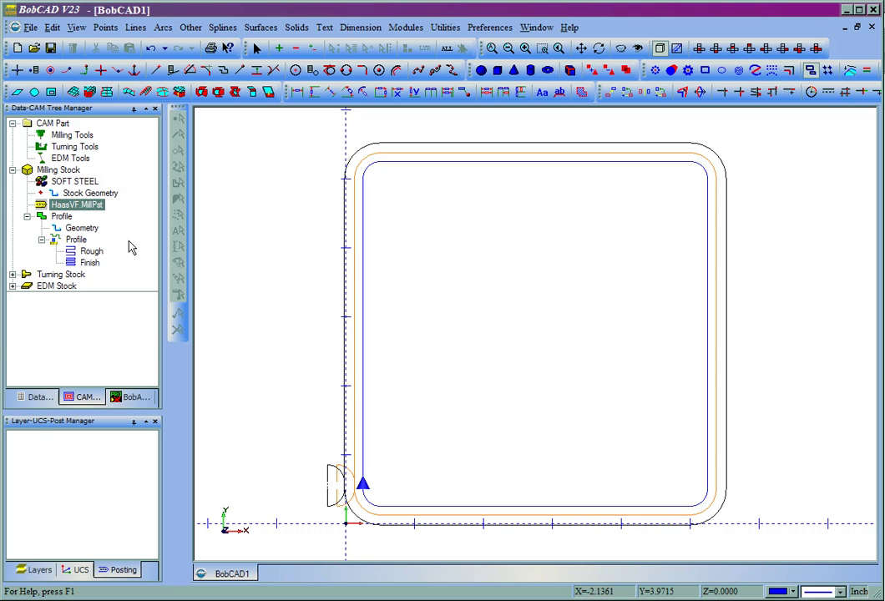
pyautogui.click(48, 198)
pyautogui.click(52, 205)
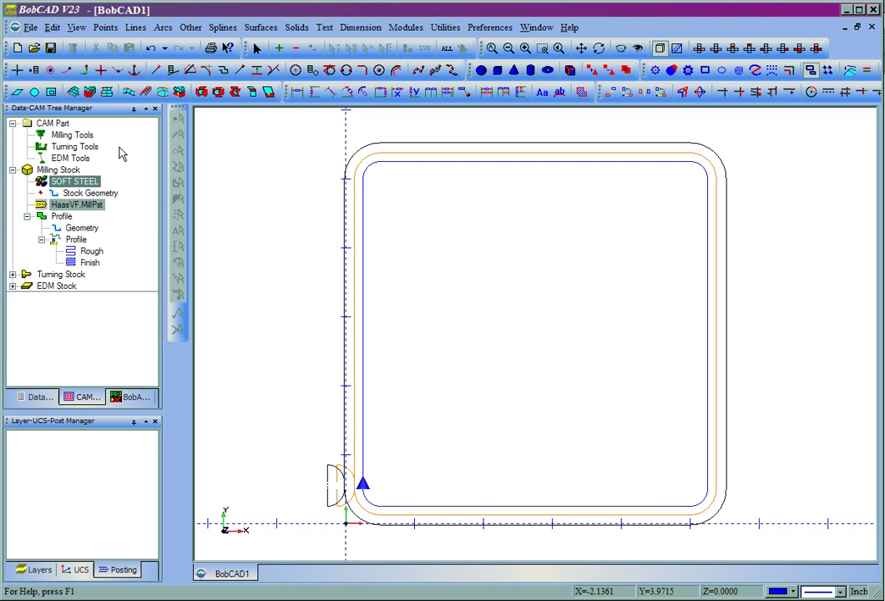
# - Post the milling toolpaths to generate the NC program and look over its code
pyautogui.rightClick(76, 137)
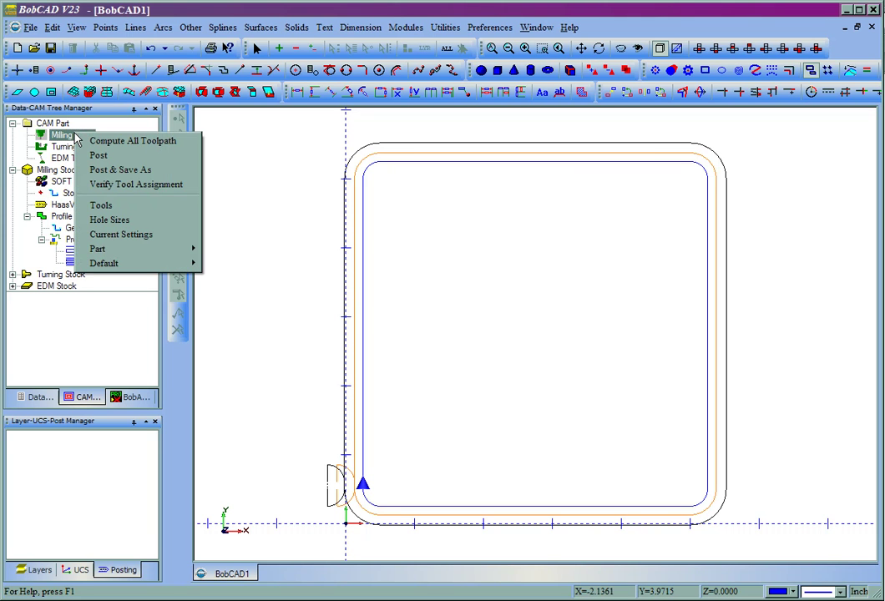
pyautogui.click(116, 157)
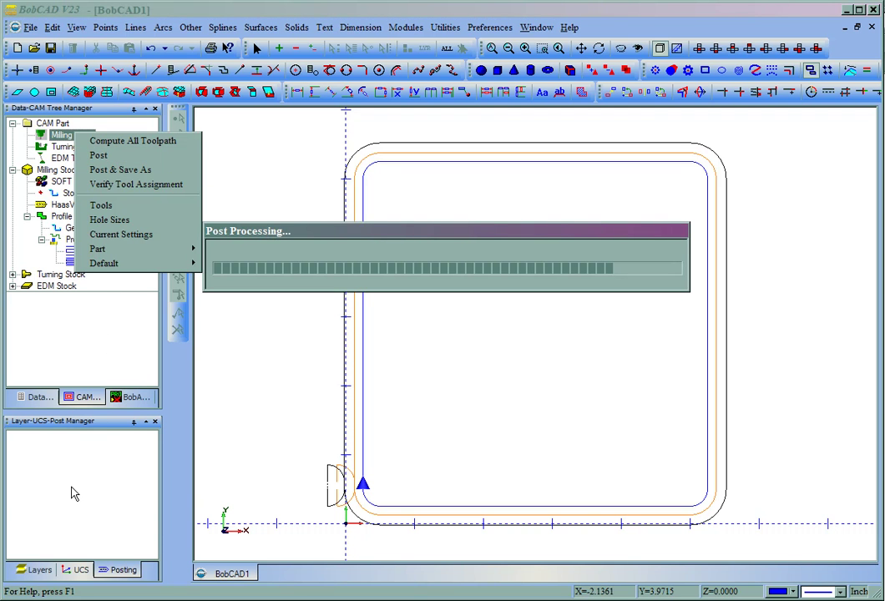
pyautogui.scroll(-5, 155, 452)
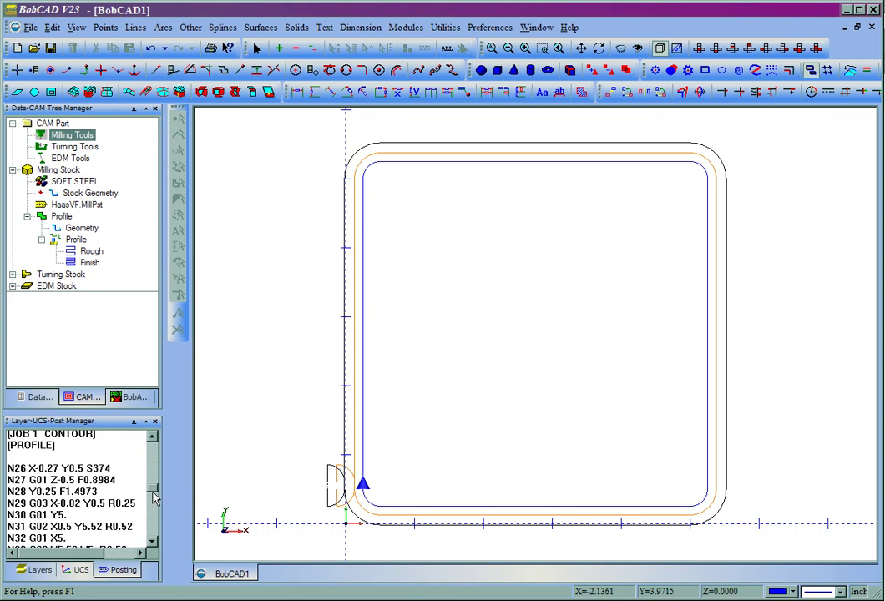
pyautogui.scroll(5, 154, 451)
pyautogui.rightClick(74, 136)
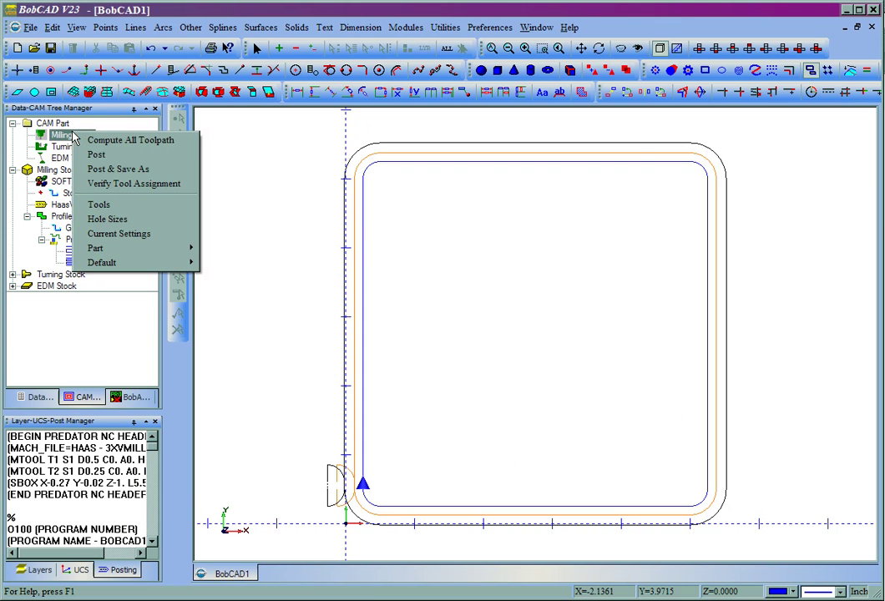
pyautogui.click(118, 169)
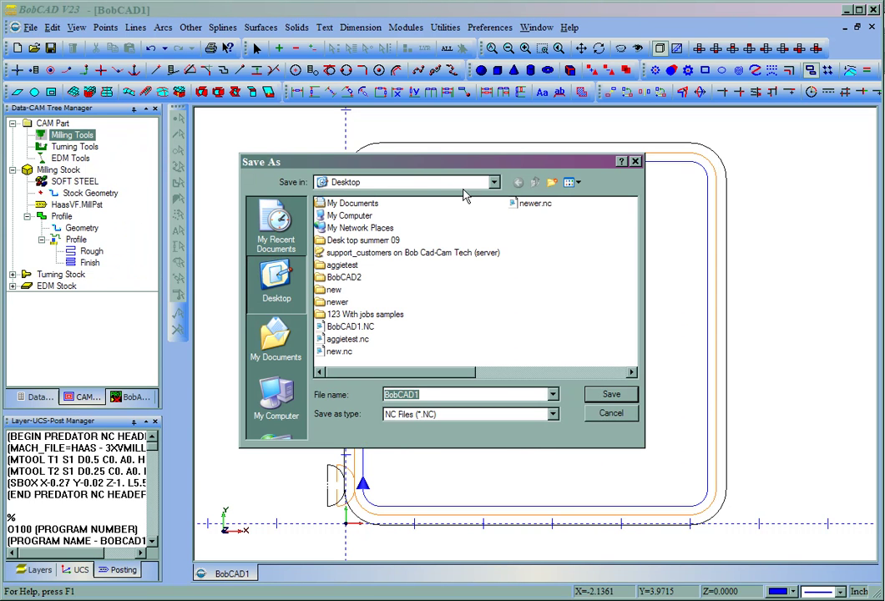
pyautogui.click(457, 184)
pyautogui.click(457, 183)
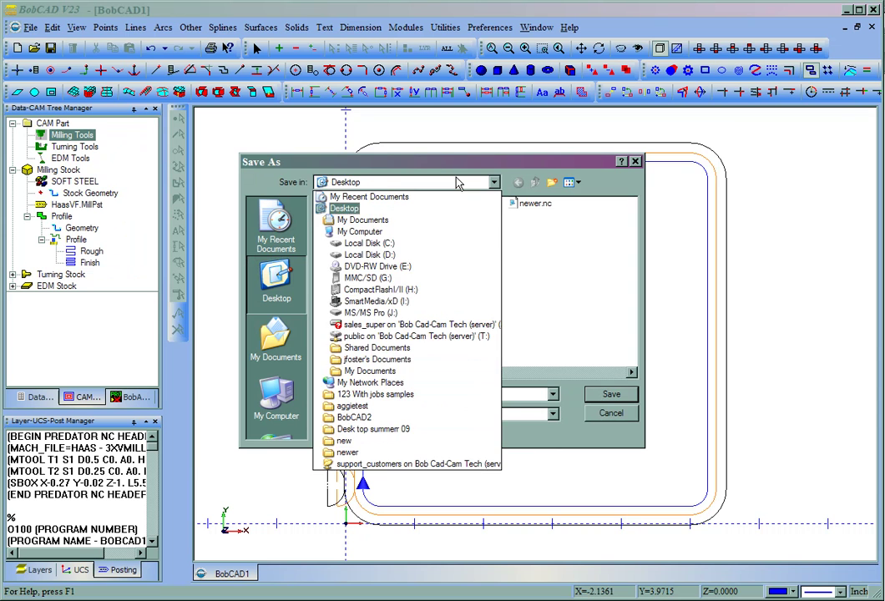
pyautogui.click(458, 183)
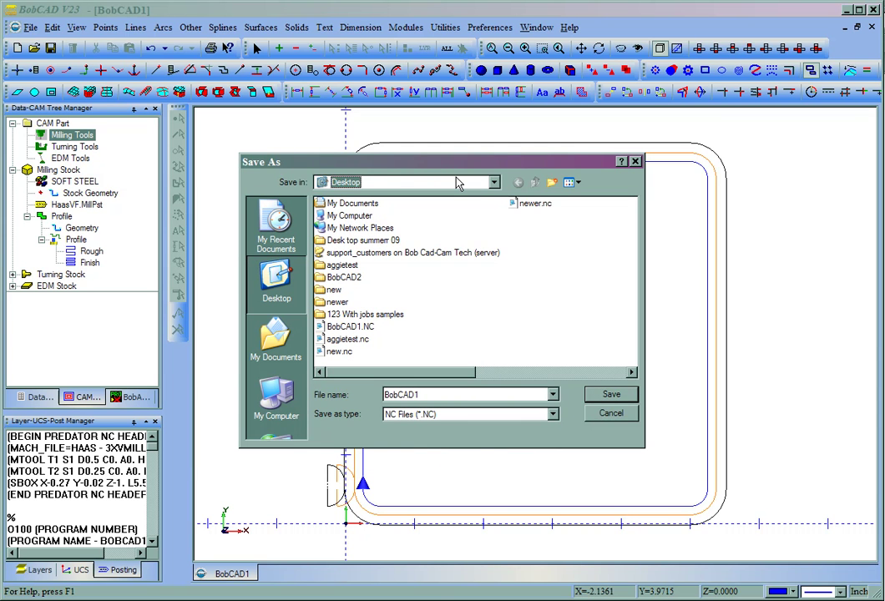
pyautogui.click(599, 415)
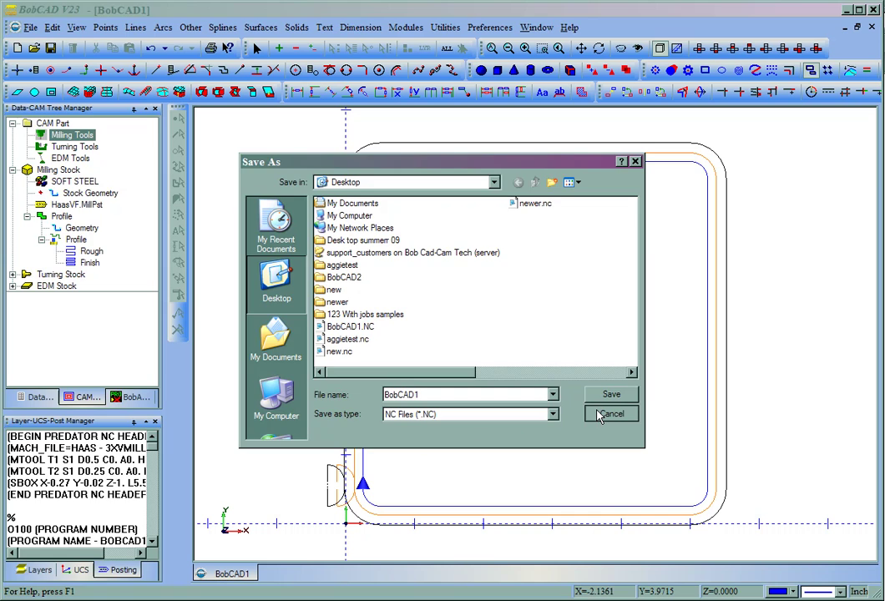